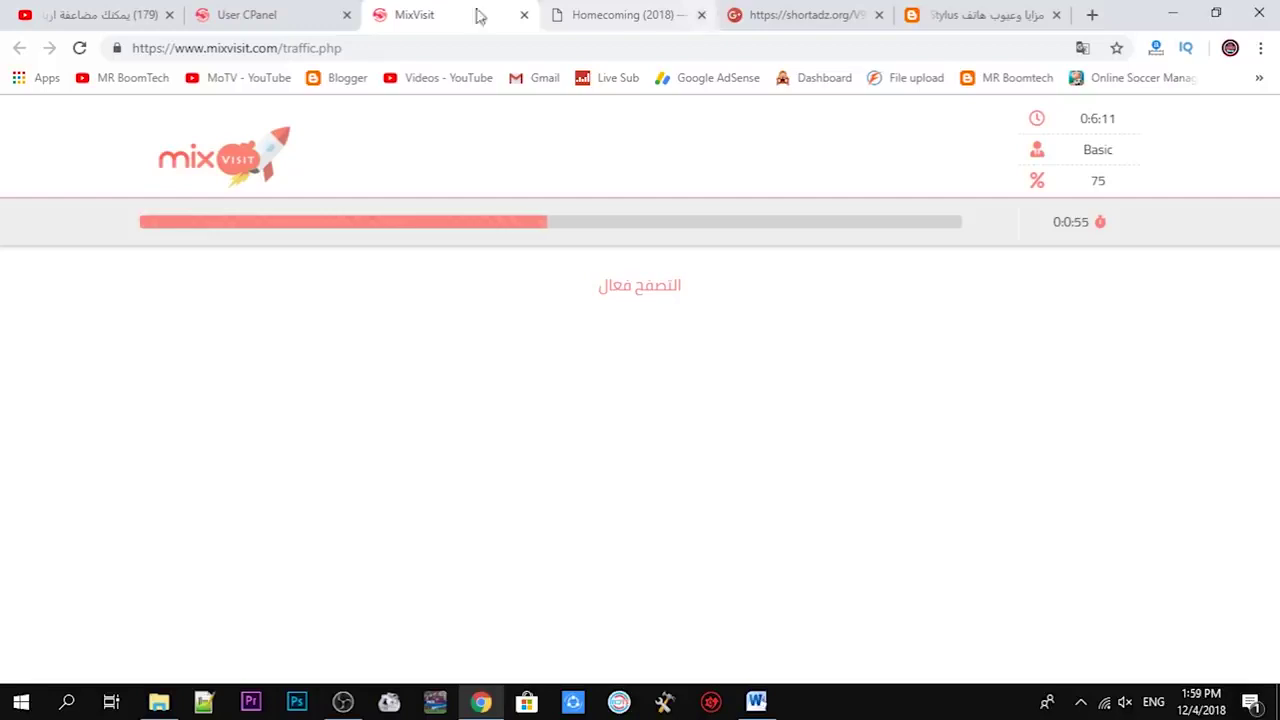
- Check the MixVisit traffic session and view the advertised used-car site it opens
{"action": "left_click", "coordinate": [79, 48]}
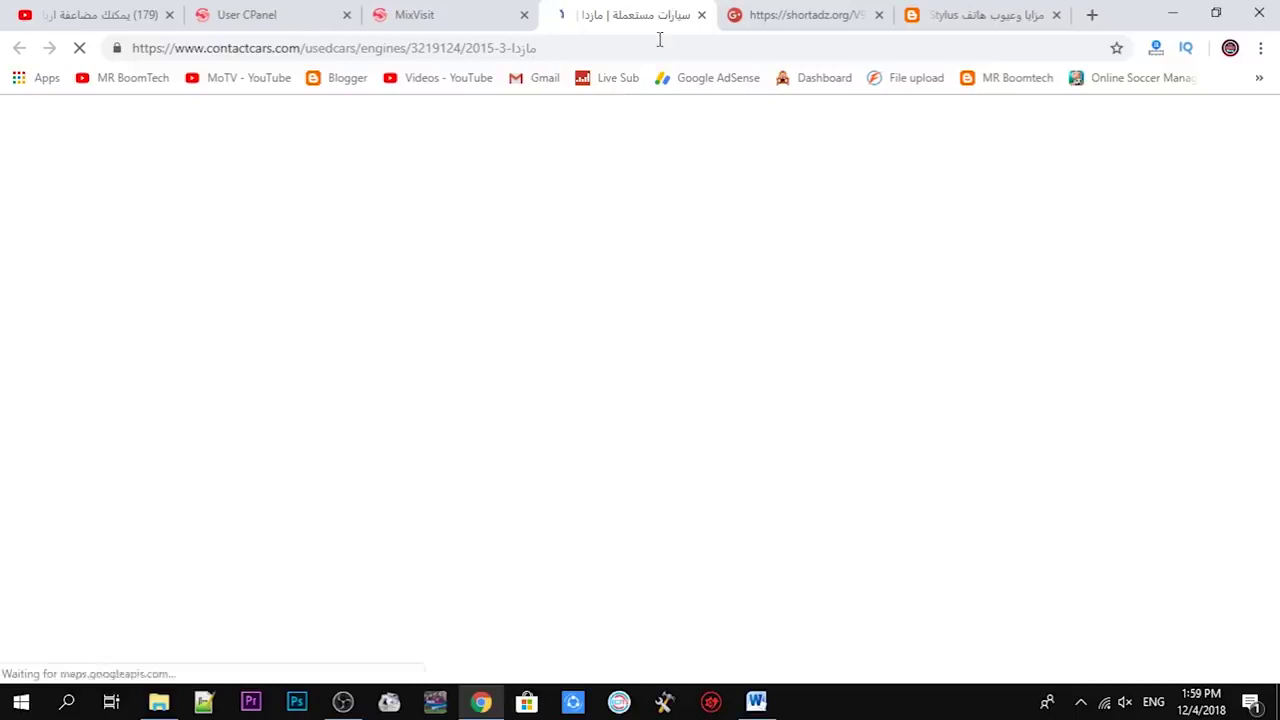
{"action": "left_click", "coordinate": [460, 10]}
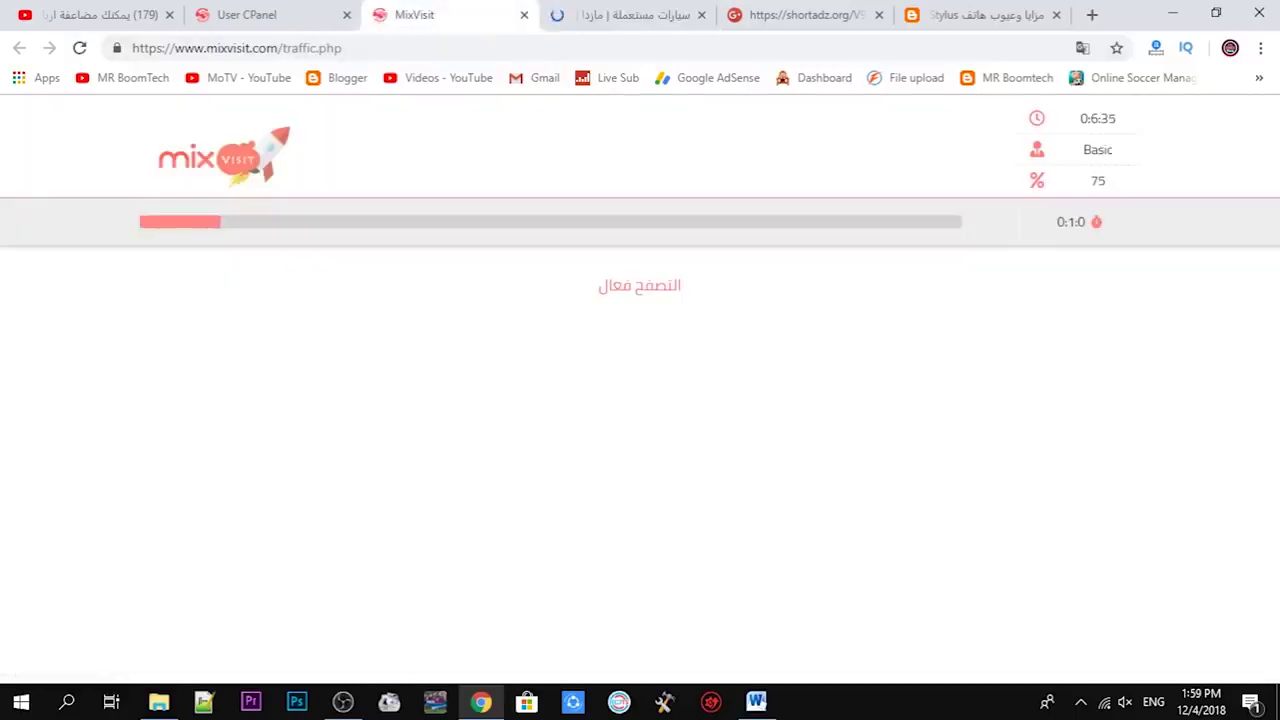
{"action": "left_click", "coordinate": [585, 10]}
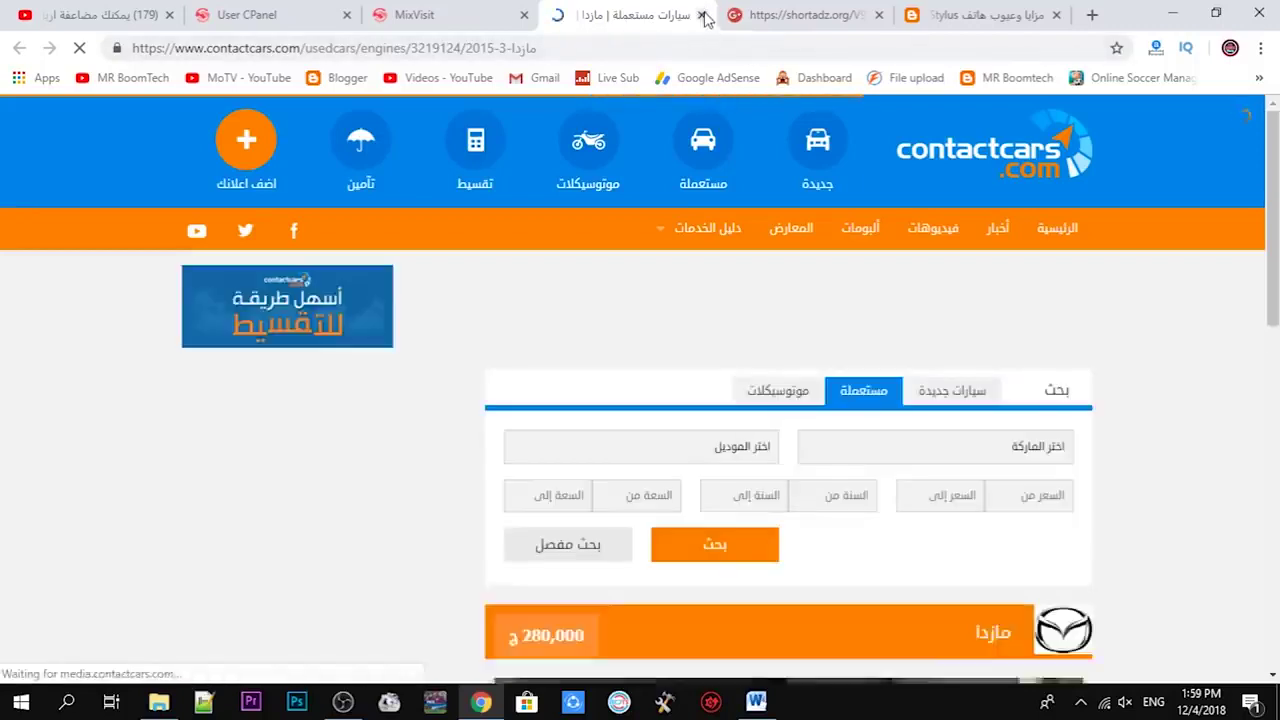
- Close the advertised site, the MixVisit traffic page and the Google+ post, leaving the blog article open
{"action": "left_click", "coordinate": [700, 15]}
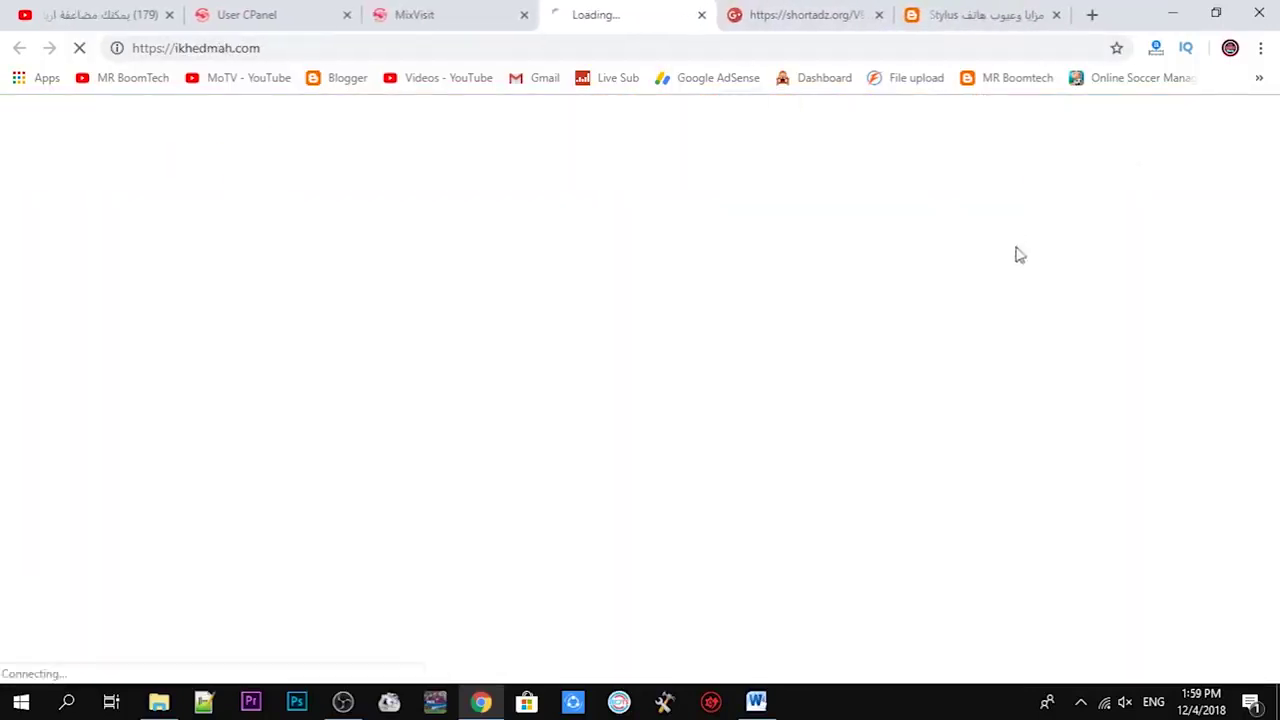
{"action": "left_click", "coordinate": [701, 15]}
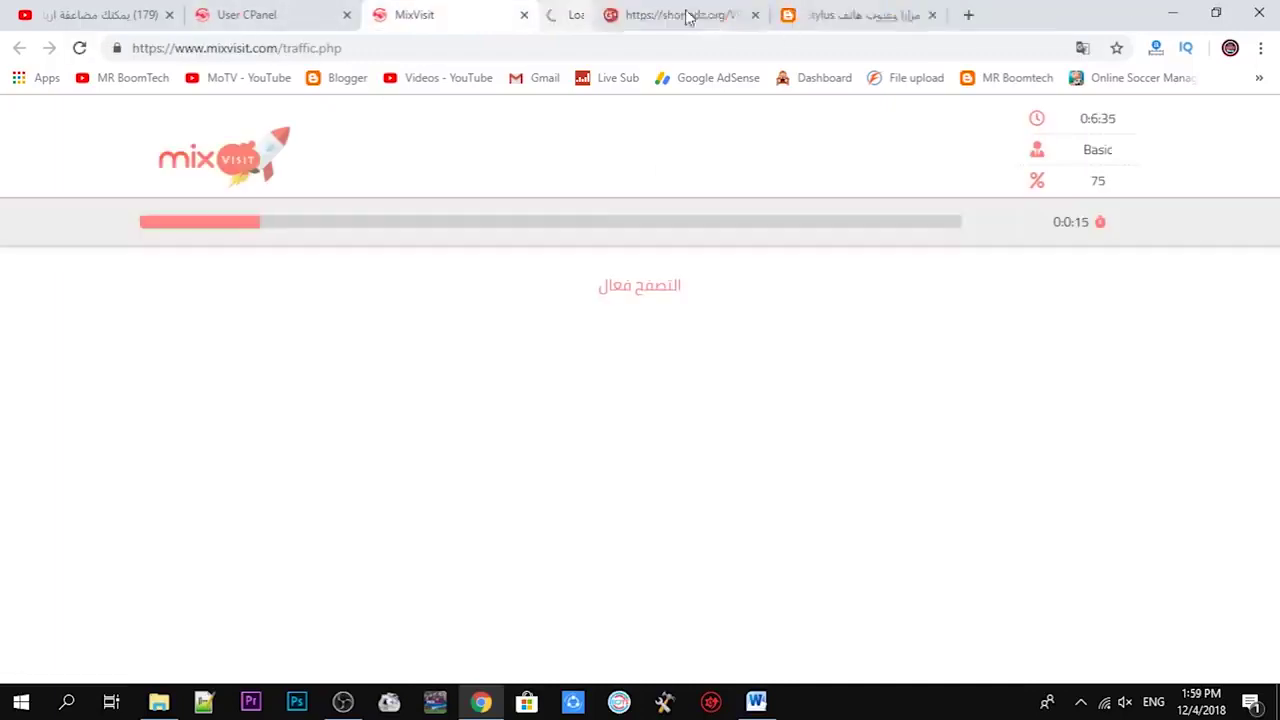
{"action": "left_click", "coordinate": [524, 15]}
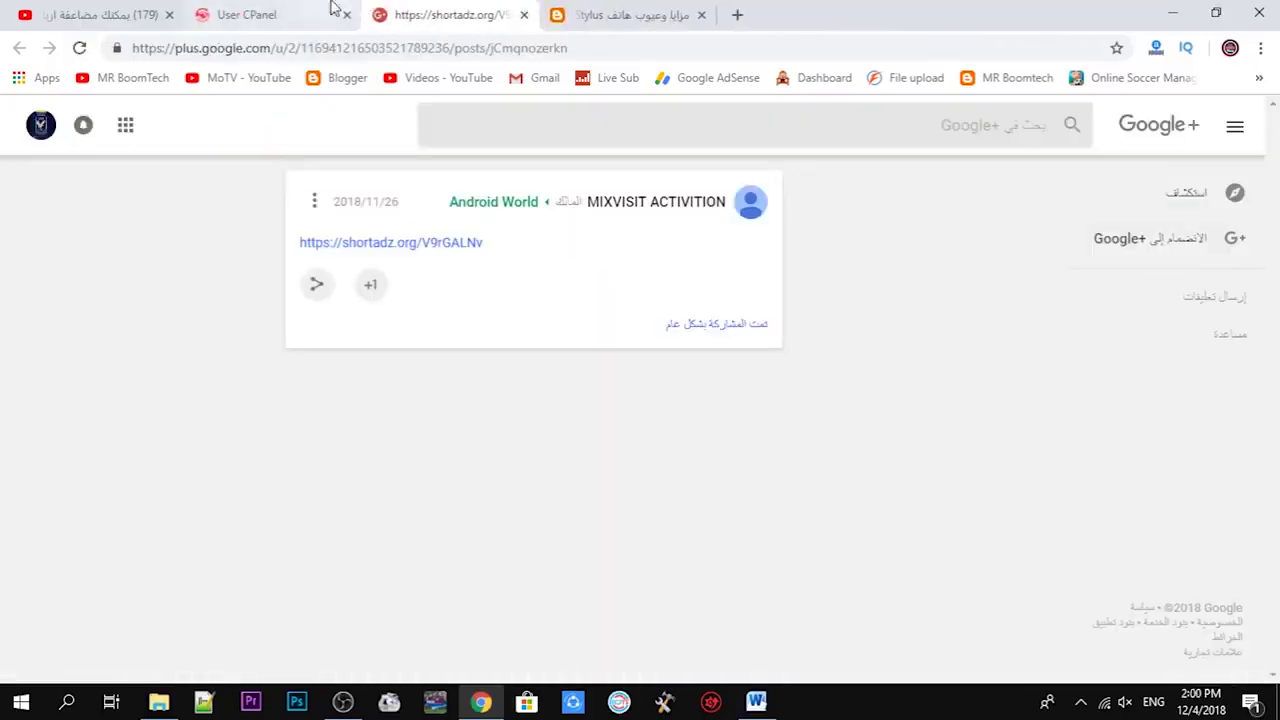
{"action": "left_click", "coordinate": [526, 16]}
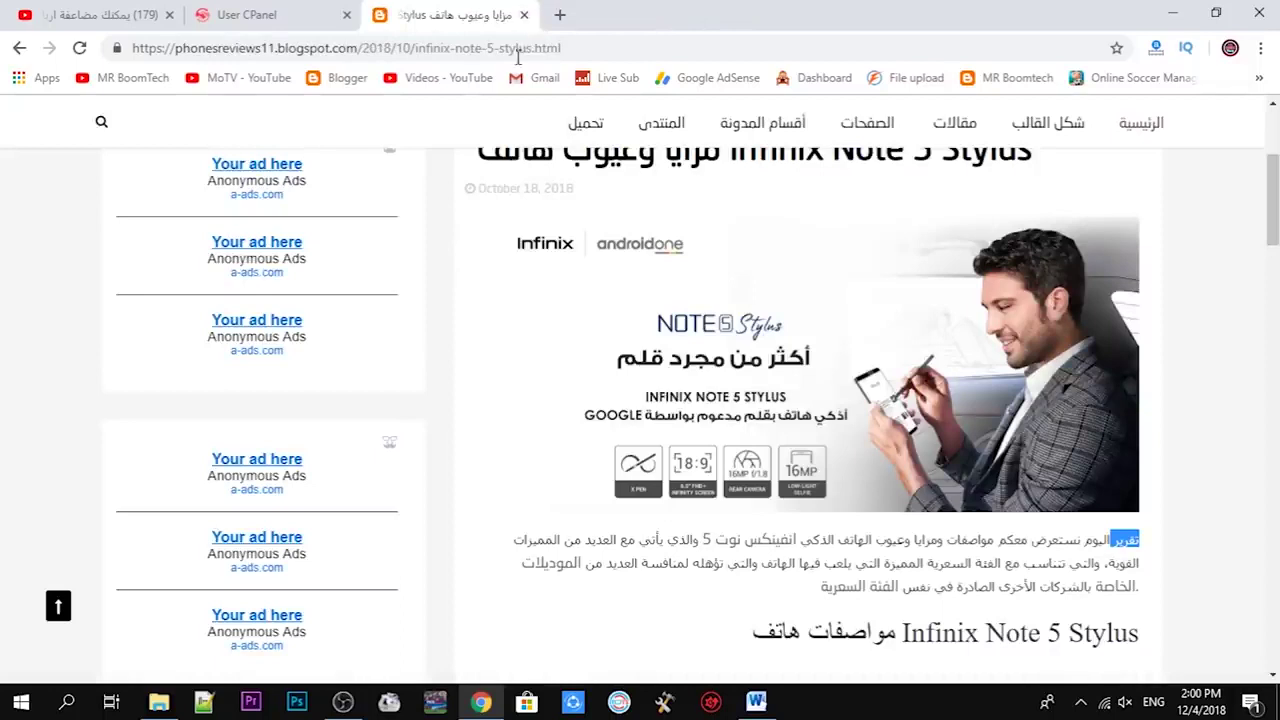
- Open the short links page (روابط مختصره) in the MixVisit control panel and load the next link
{"action": "left_click", "coordinate": [204, 10]}
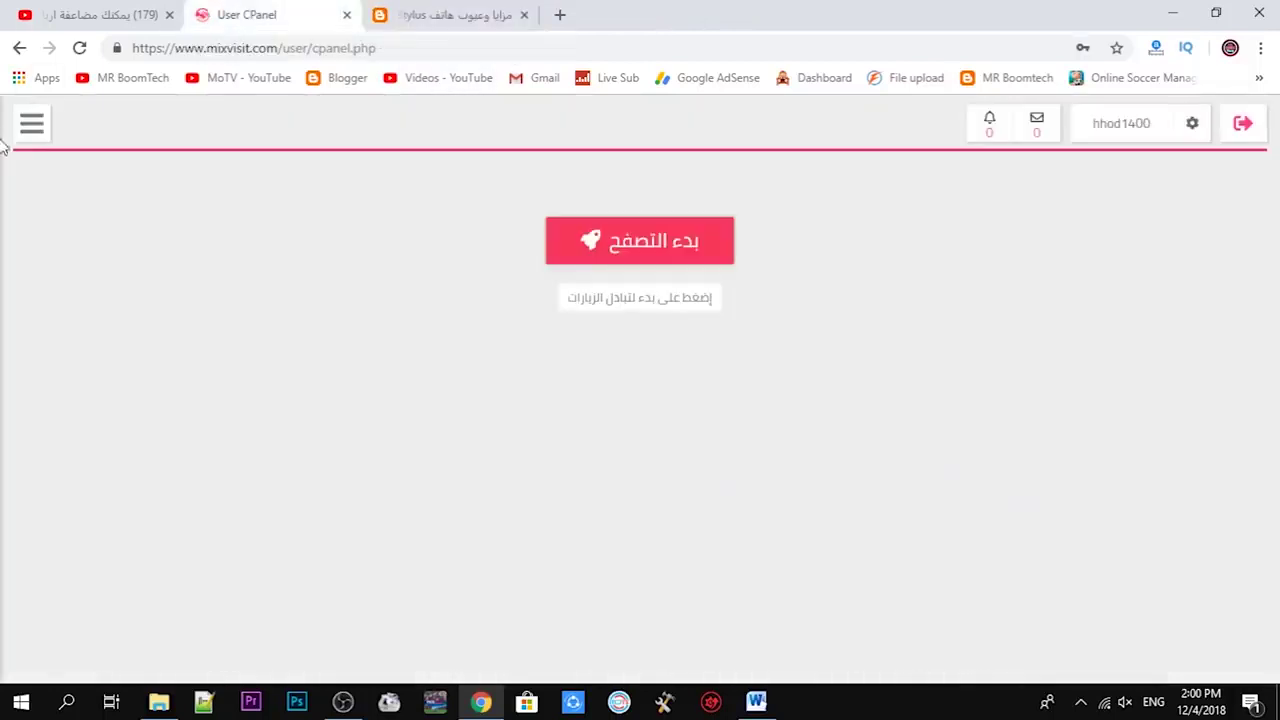
{"action": "left_click", "coordinate": [31, 124]}
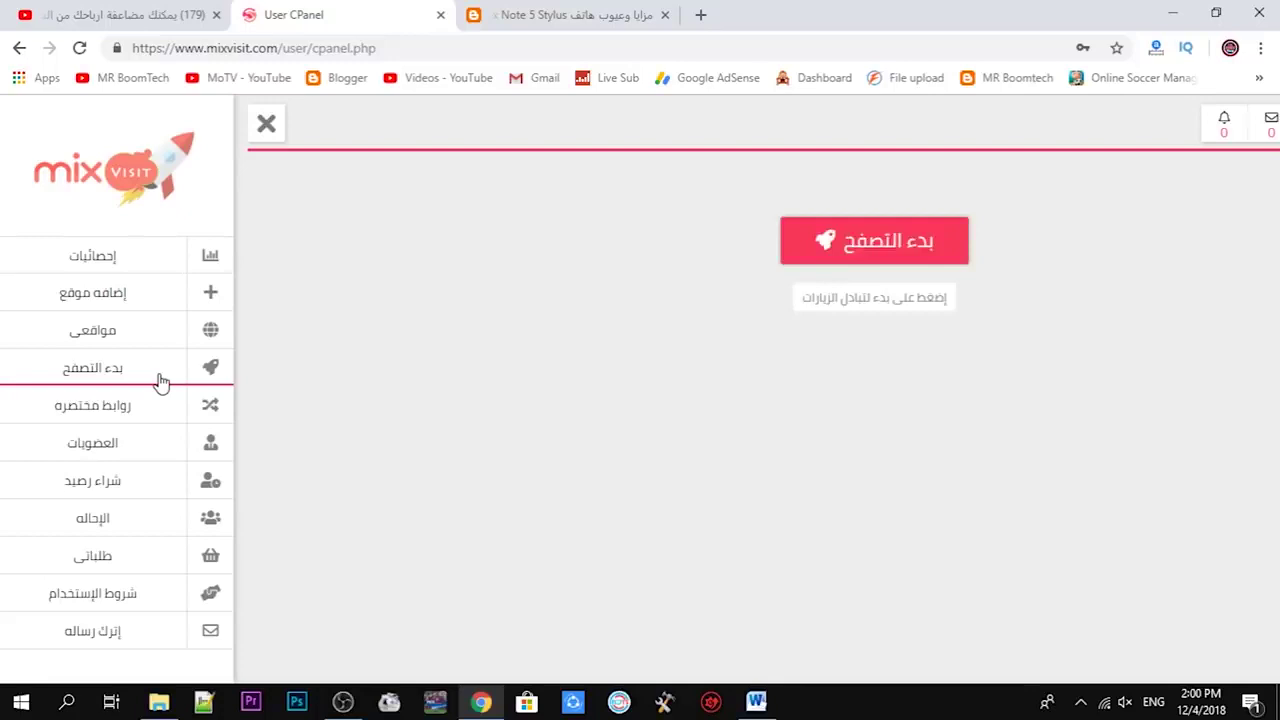
{"action": "left_click", "coordinate": [77, 423]}
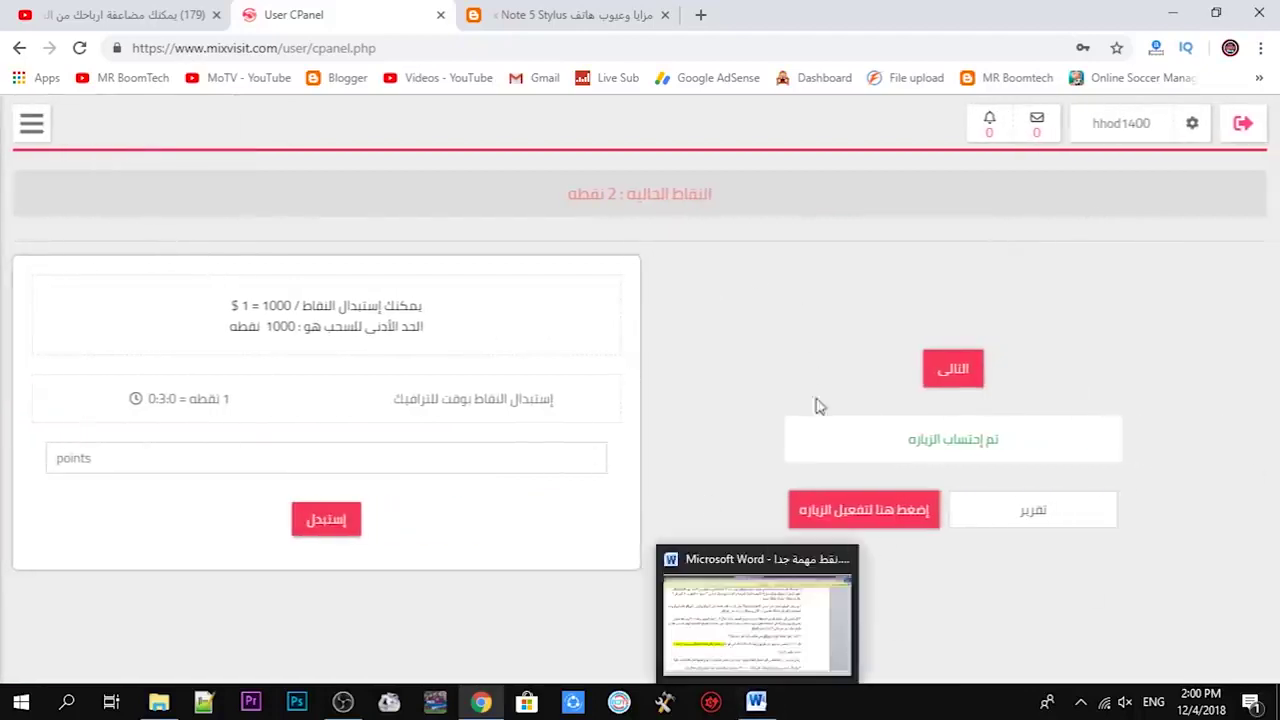
{"action": "left_click", "coordinate": [966, 366]}
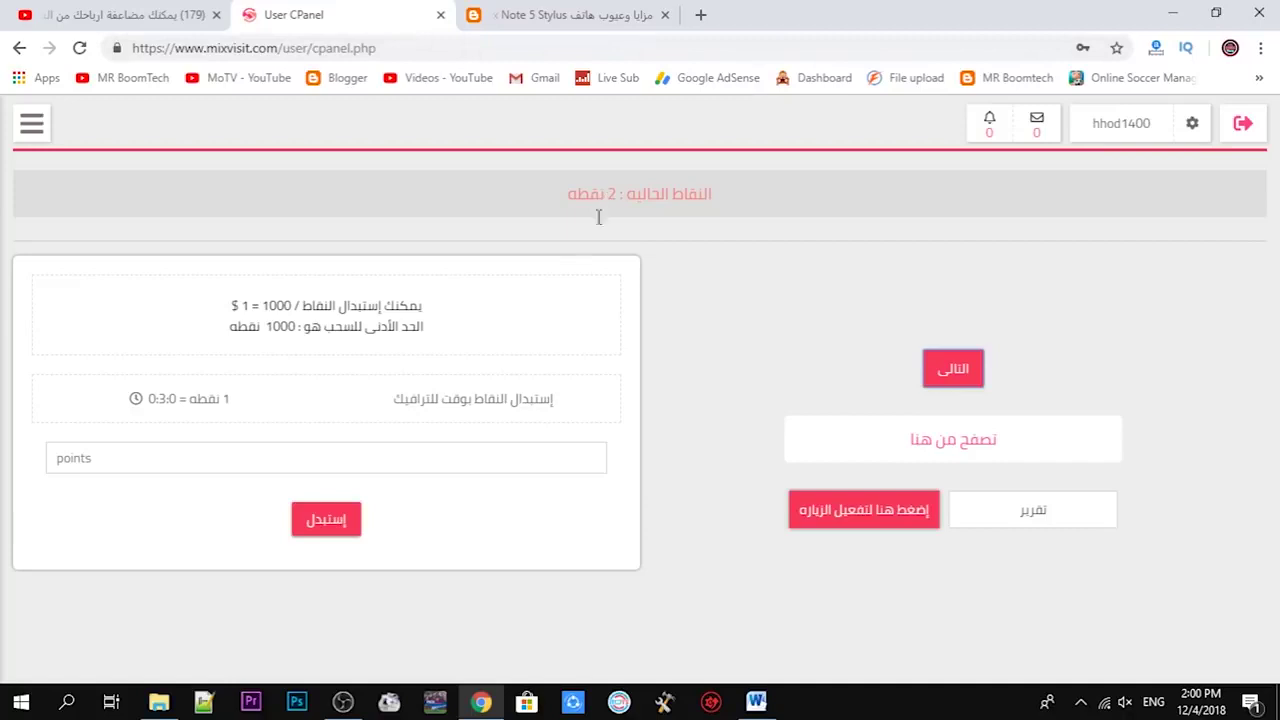
- Exchange 2 points for traffic time and reload the control panel to show the account statistics
{"action": "left_click", "coordinate": [352, 456]}
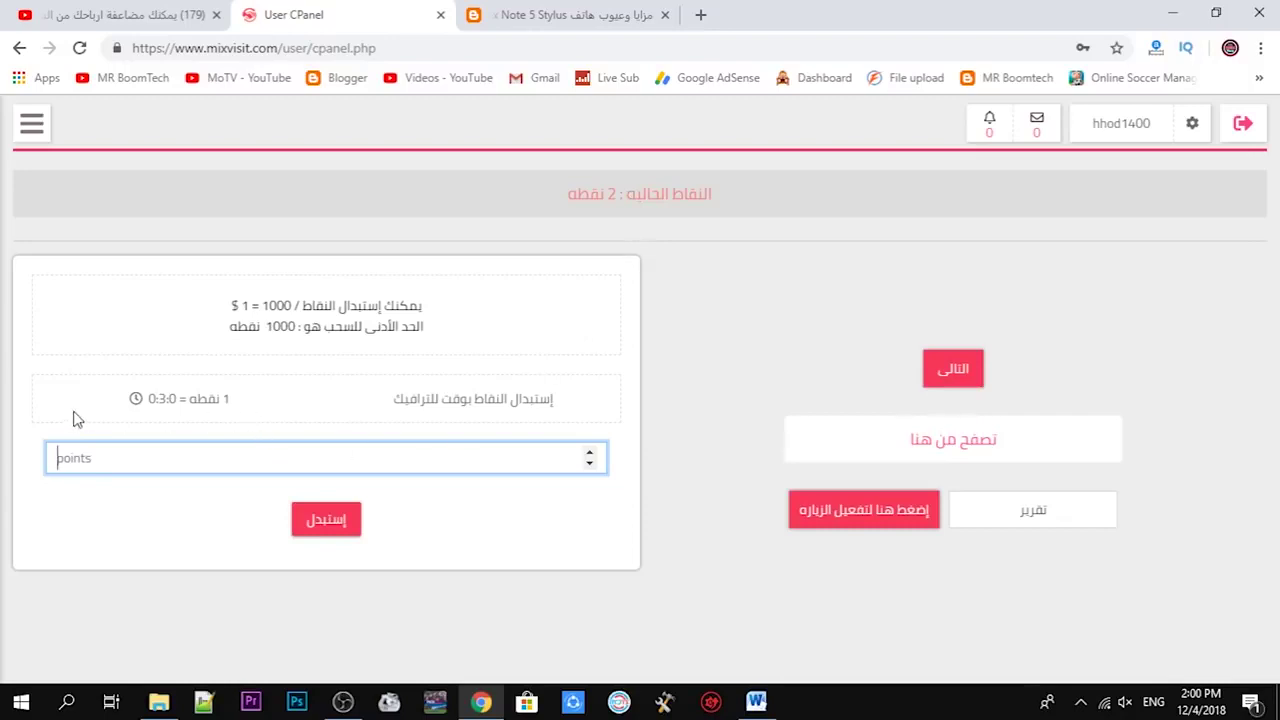
{"action": "type", "text": "2"}
{"action": "left_click", "coordinate": [314, 524]}
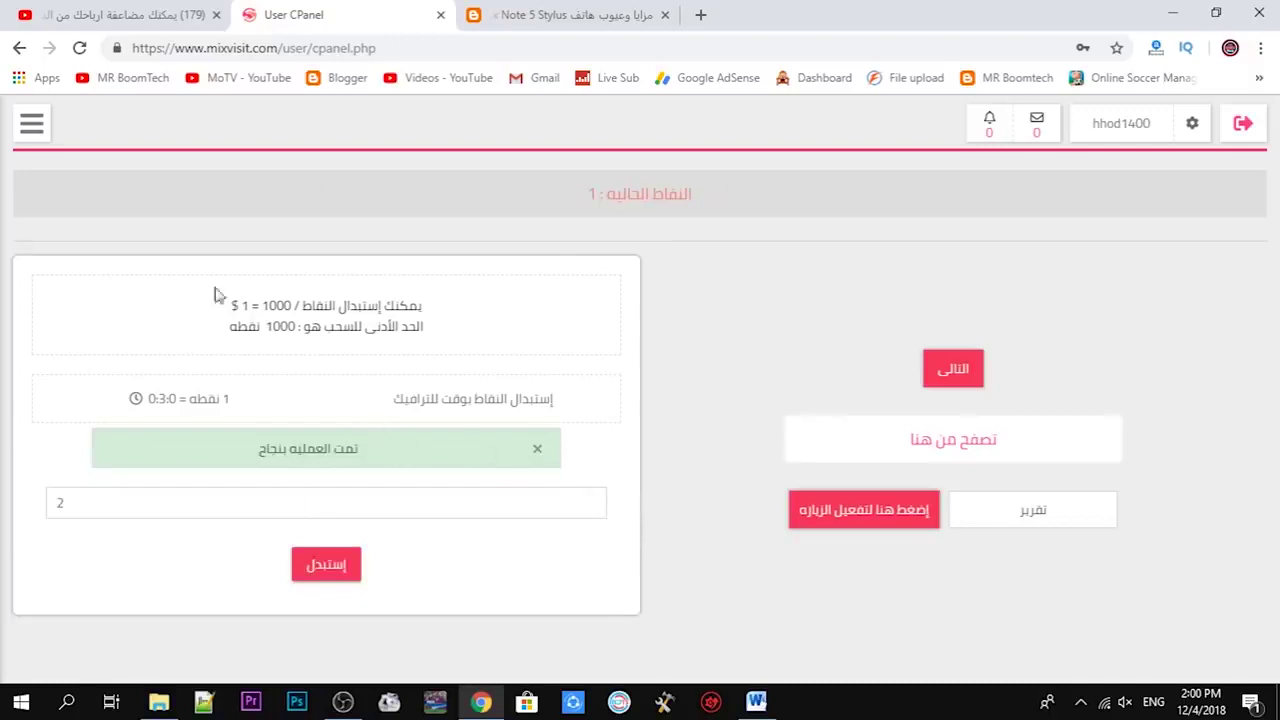
{"action": "left_click", "coordinate": [80, 48]}
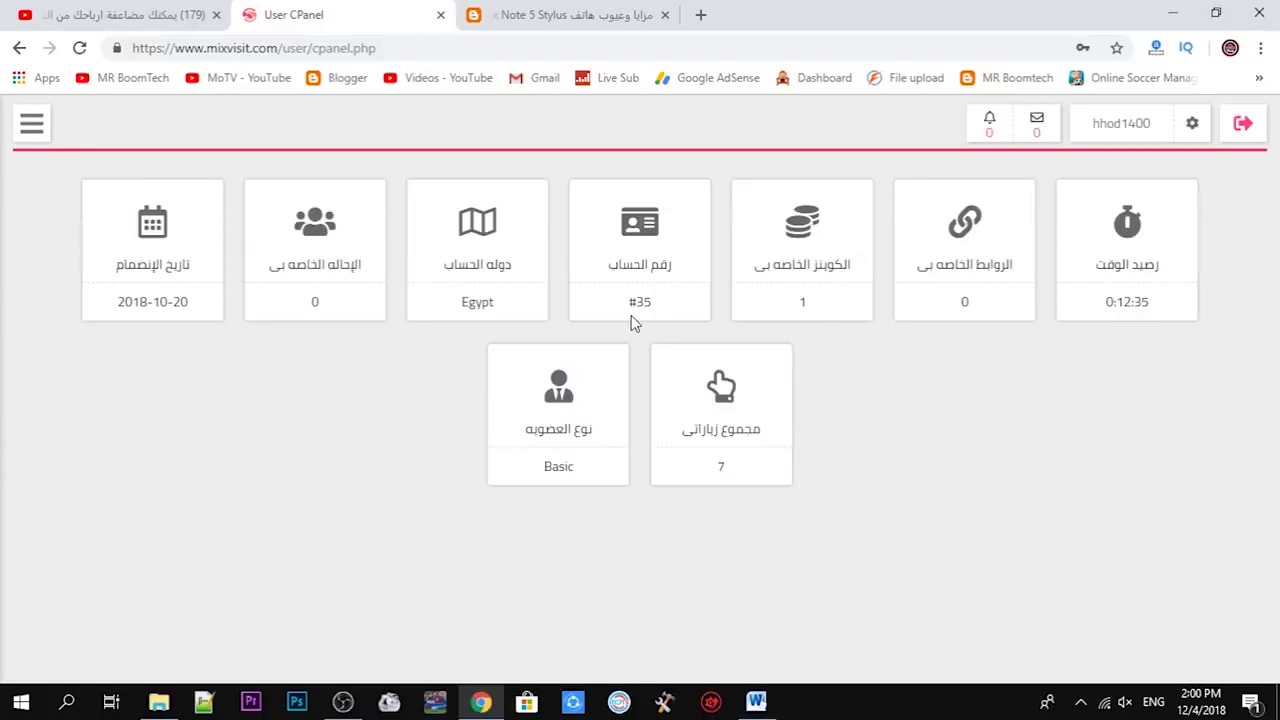
{"action": "left_click", "coordinate": [45, 14]}
{"action": "left_click", "coordinate": [415, 12]}
{"action": "left_click", "coordinate": [40, 128]}
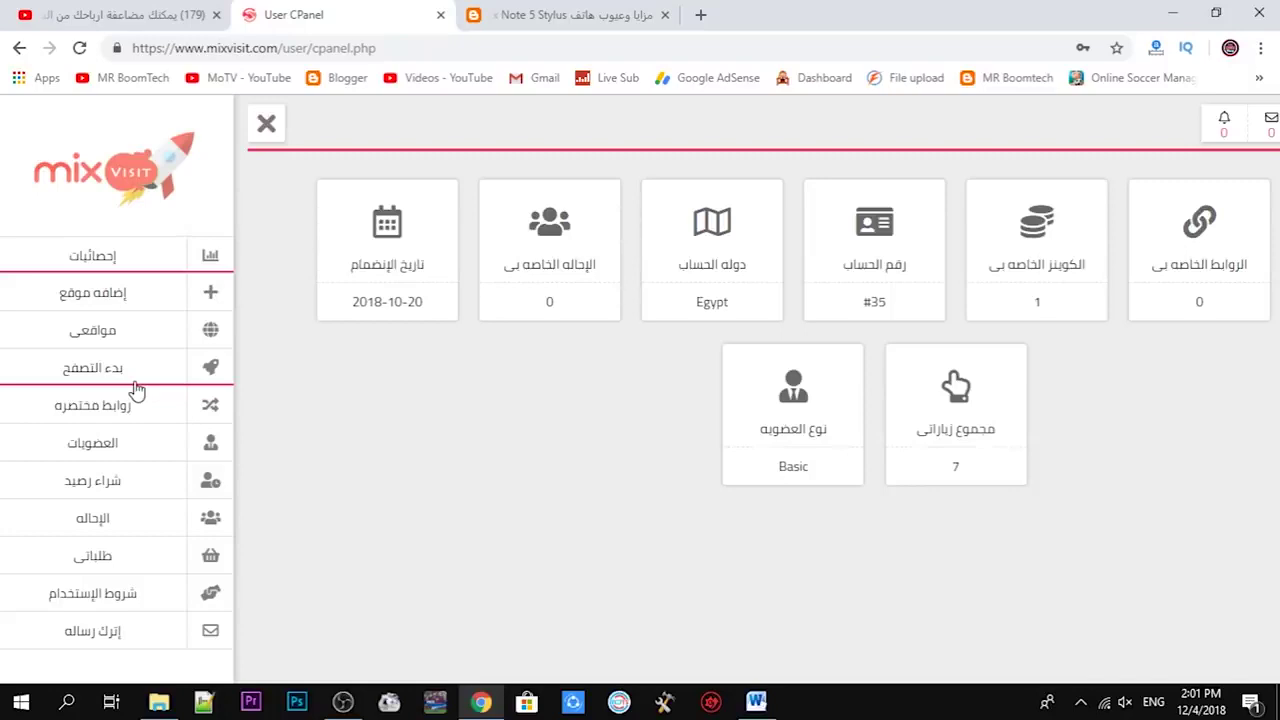
{"action": "left_click", "coordinate": [155, 293]}
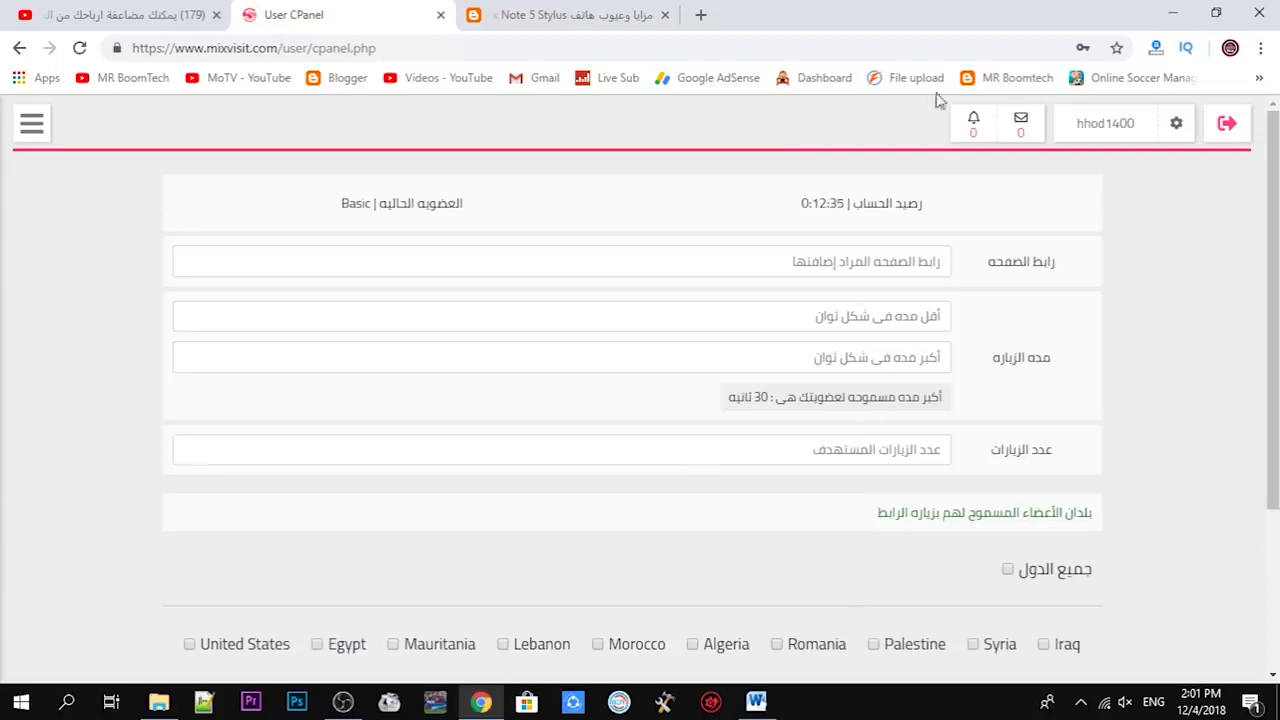
{"action": "right_click", "coordinate": [1018, 77]}
{"action": "left_click", "coordinate": [1065, 217]}
{"action": "left_click", "coordinate": [848, 268]}
{"action": "key", "text": "ctrl+v"}
{"action": "key", "text": "BackSpace"}
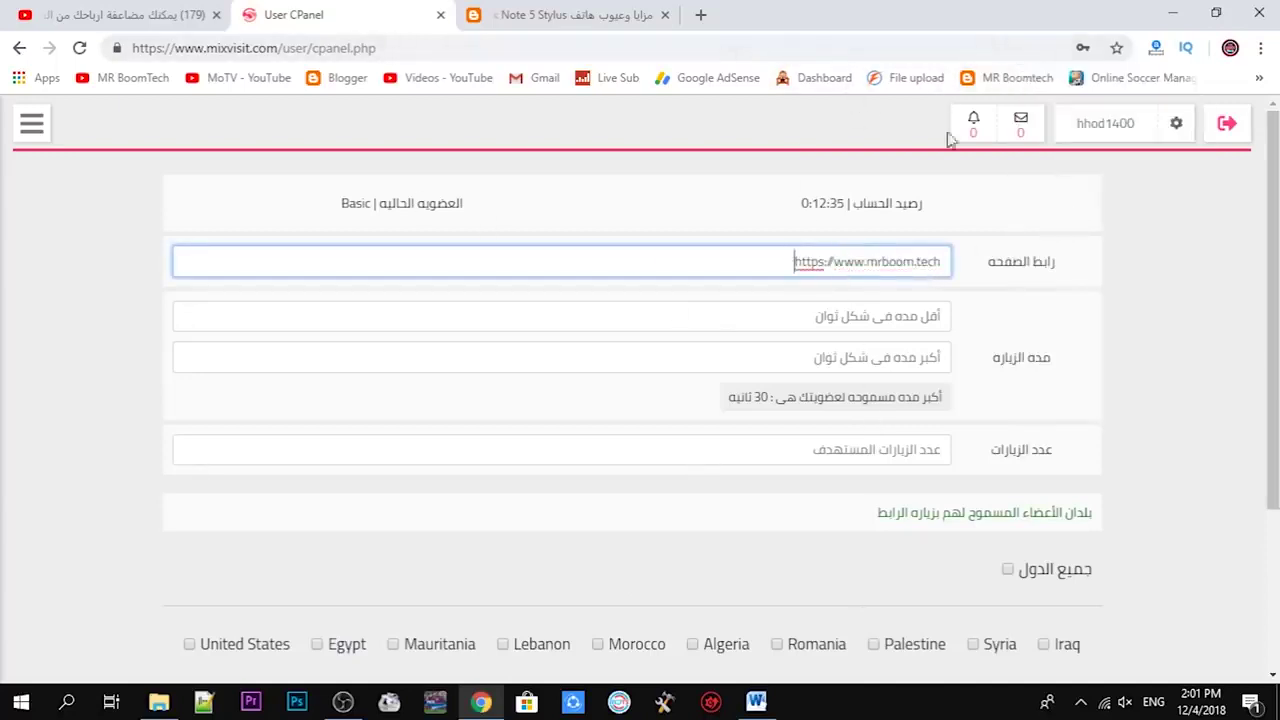
- Set the visit duration to a minimum of 10 and a maximum of 30 seconds
{"action": "left_click", "coordinate": [115, 8]}
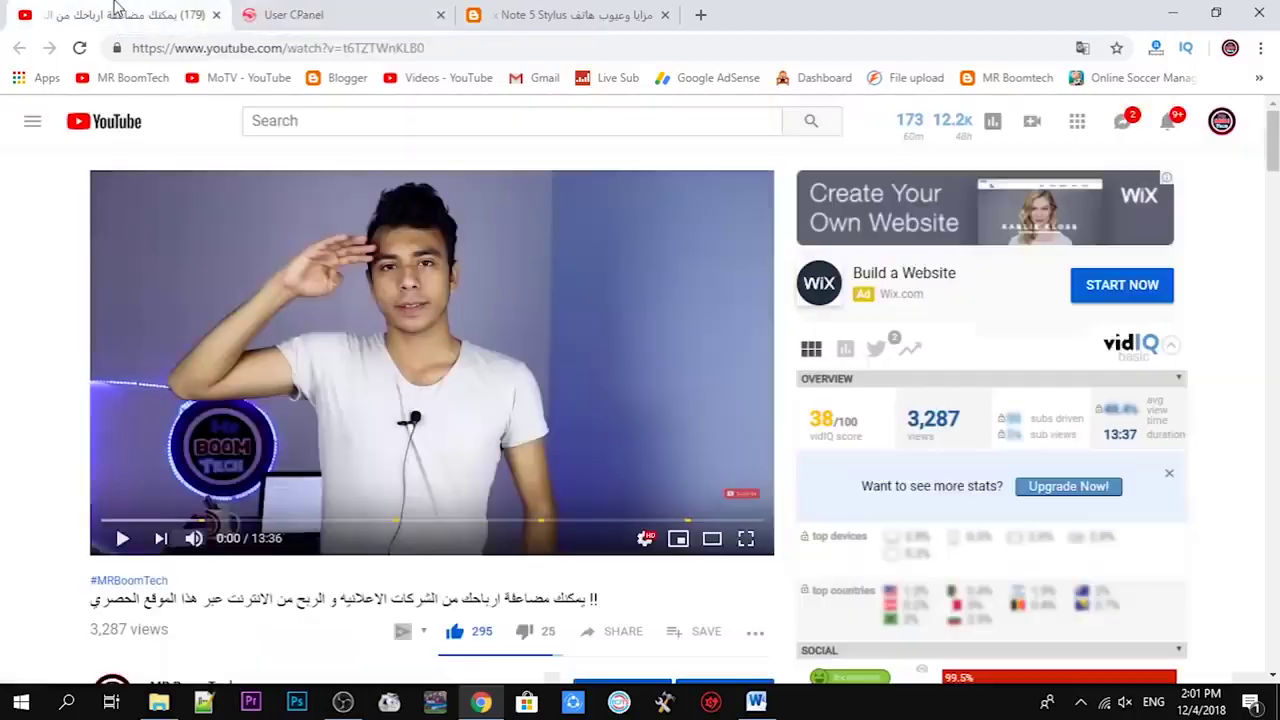
{"action": "left_click", "coordinate": [338, 8]}
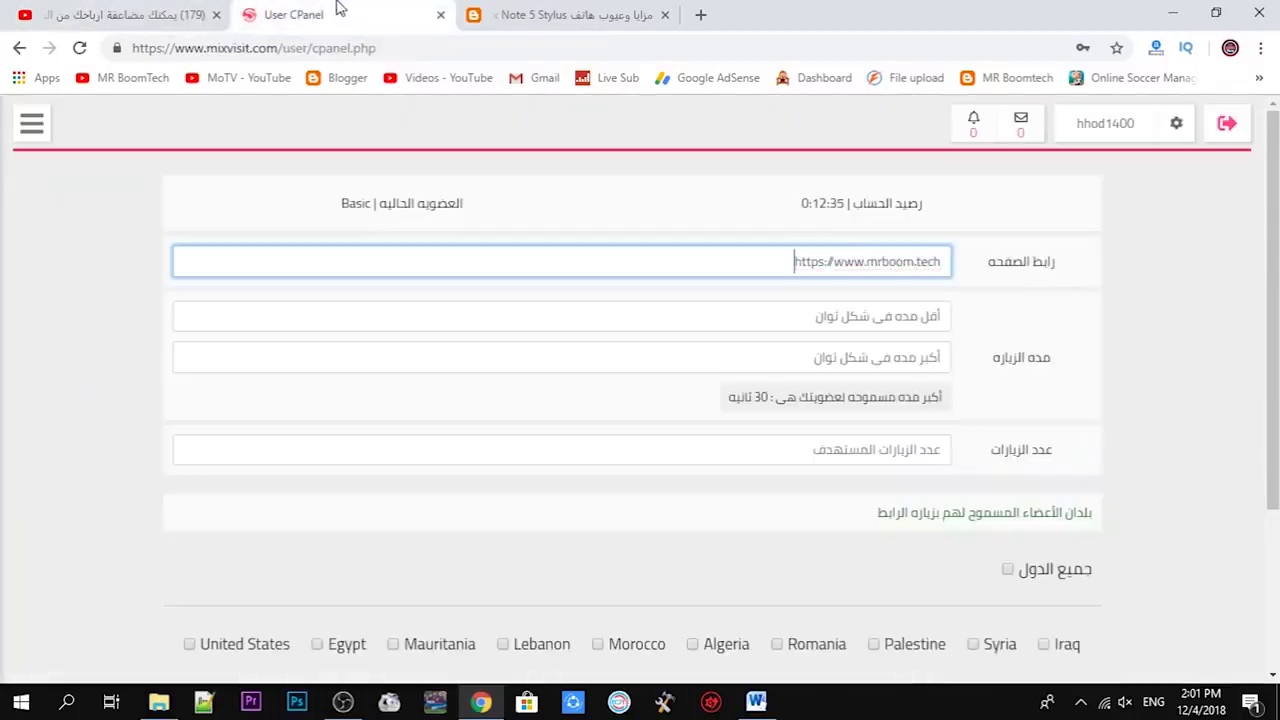
{"action": "left_click", "coordinate": [780, 320]}
{"action": "type", "text": "100"}
{"action": "key", "text": "BackSpace"}
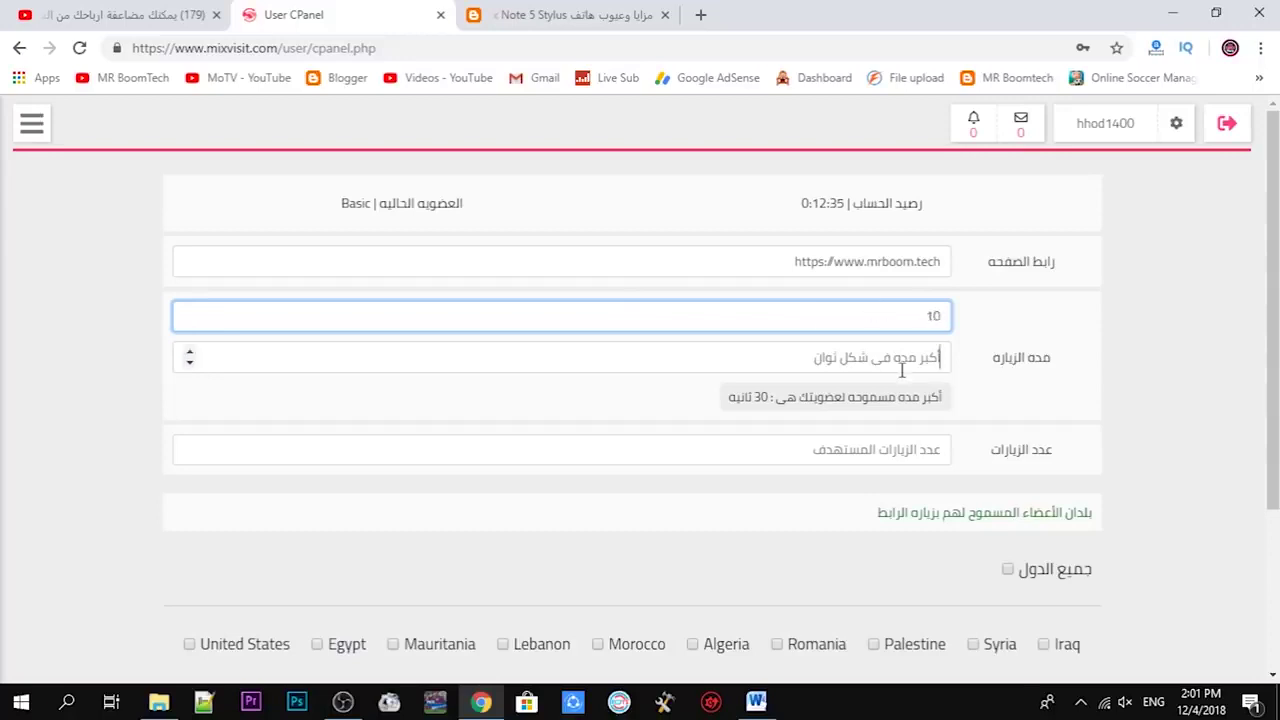
{"action": "left_click", "coordinate": [901, 366]}
{"action": "type", "text": "30"}
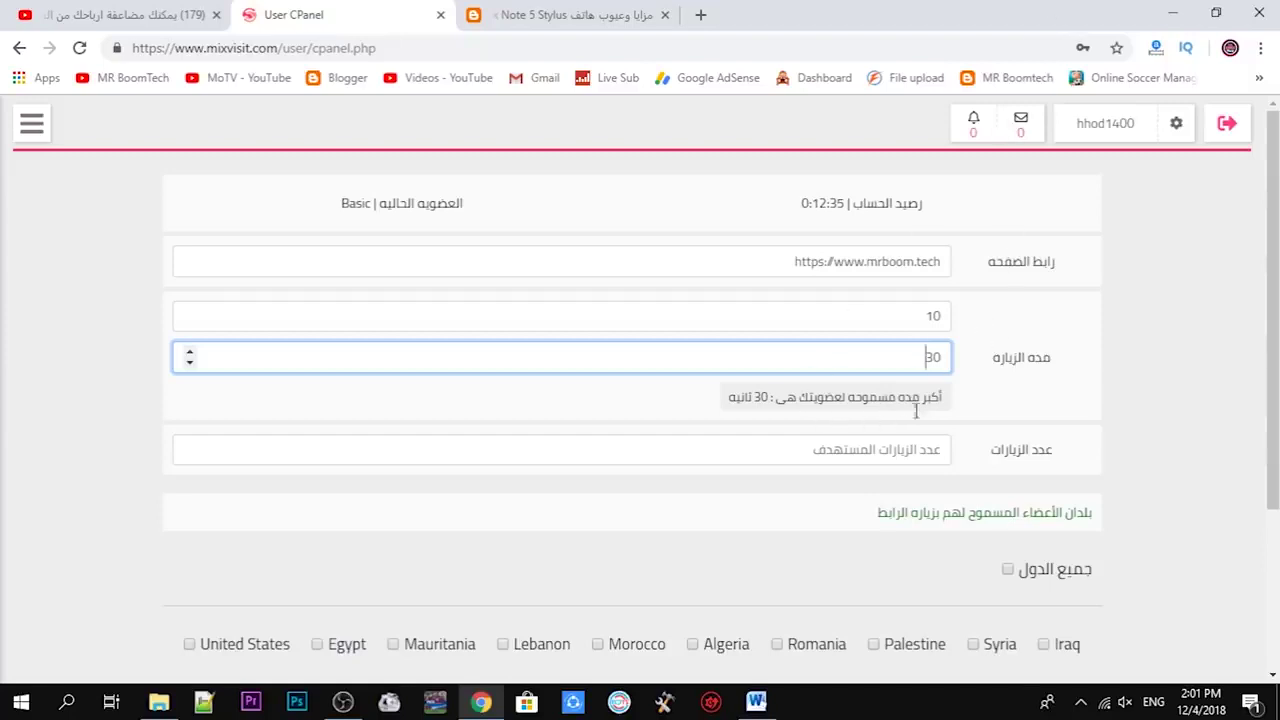
- Set the target number of visits for the link to 1000
{"action": "scroll", "coordinate": [914, 443], "scroll_direction": "down", "scroll_amount": 1}
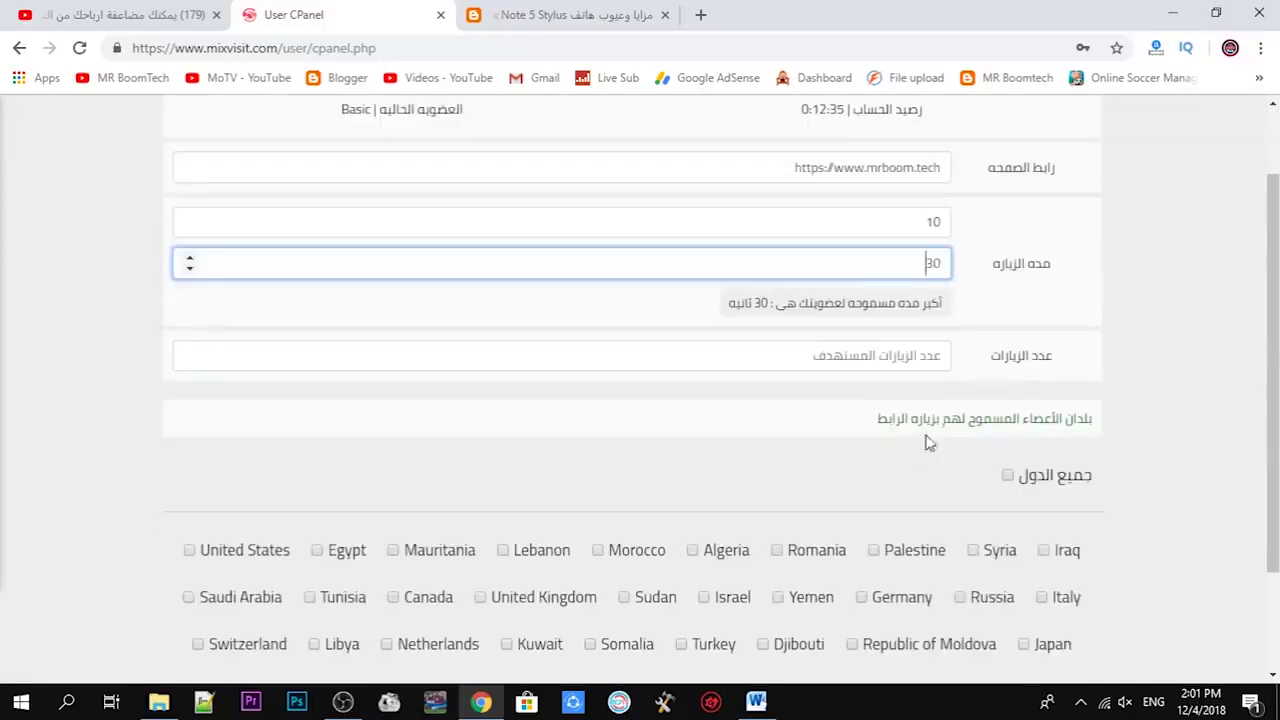
{"action": "left_click", "coordinate": [865, 365]}
{"action": "type", "text": "101"}
{"action": "type", "text": "0"}
{"action": "left_click", "coordinate": [816, 434]}
{"action": "scroll", "coordinate": [820, 363], "scroll_direction": "down", "scroll_amount": 2}
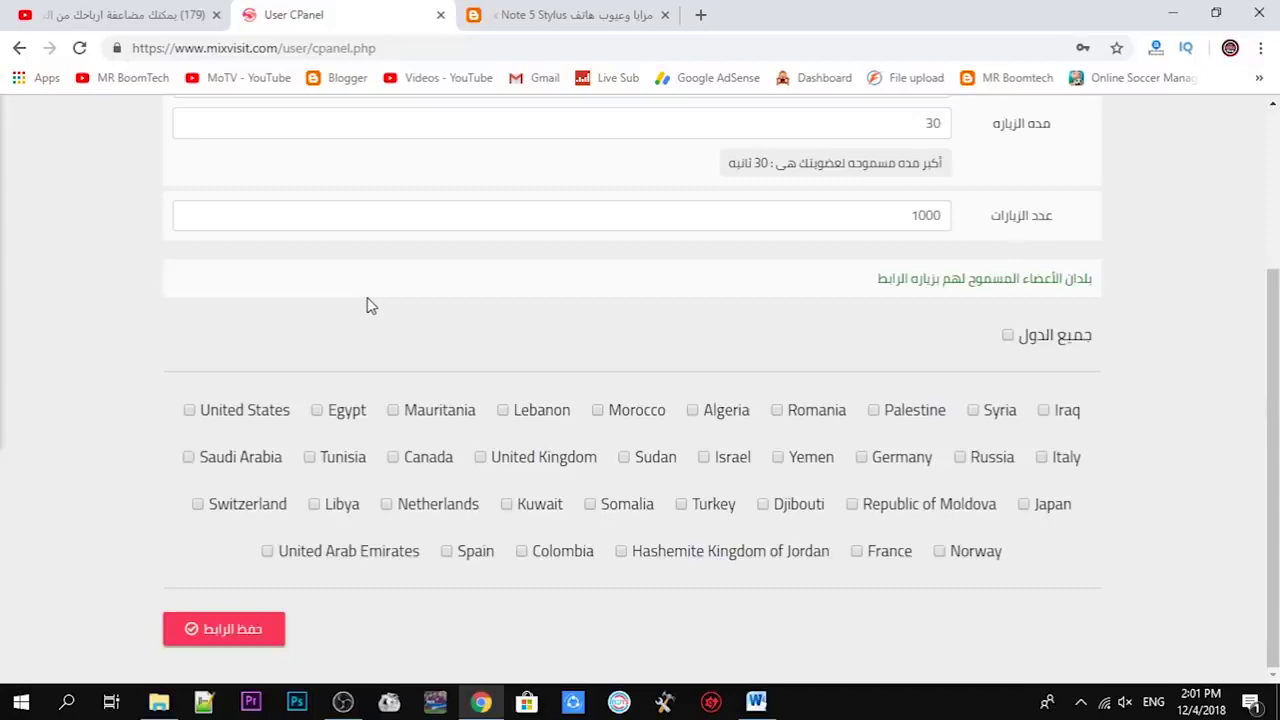
- Try allowing visitors from Egypt and all countries (جميع الدول), and clear the country selection again
{"action": "left_click", "coordinate": [316, 412]}
{"action": "left_click", "coordinate": [1009, 337]}
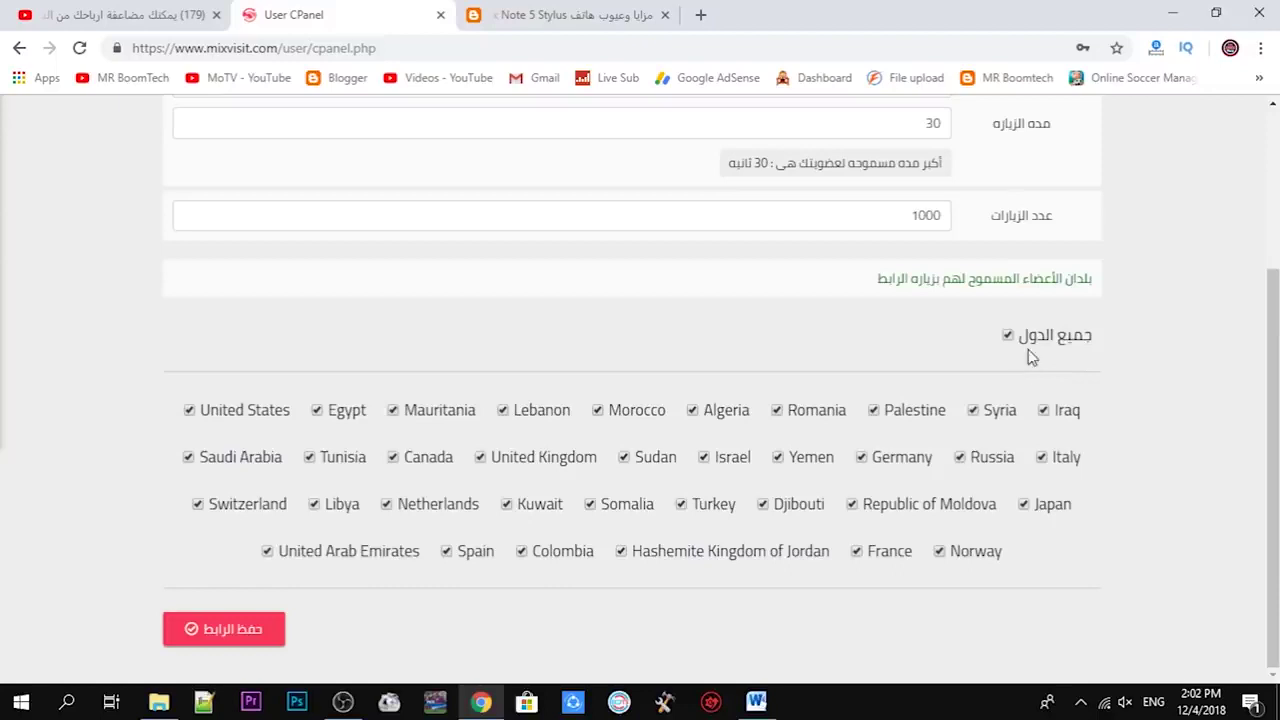
{"action": "left_click", "coordinate": [1031, 345]}
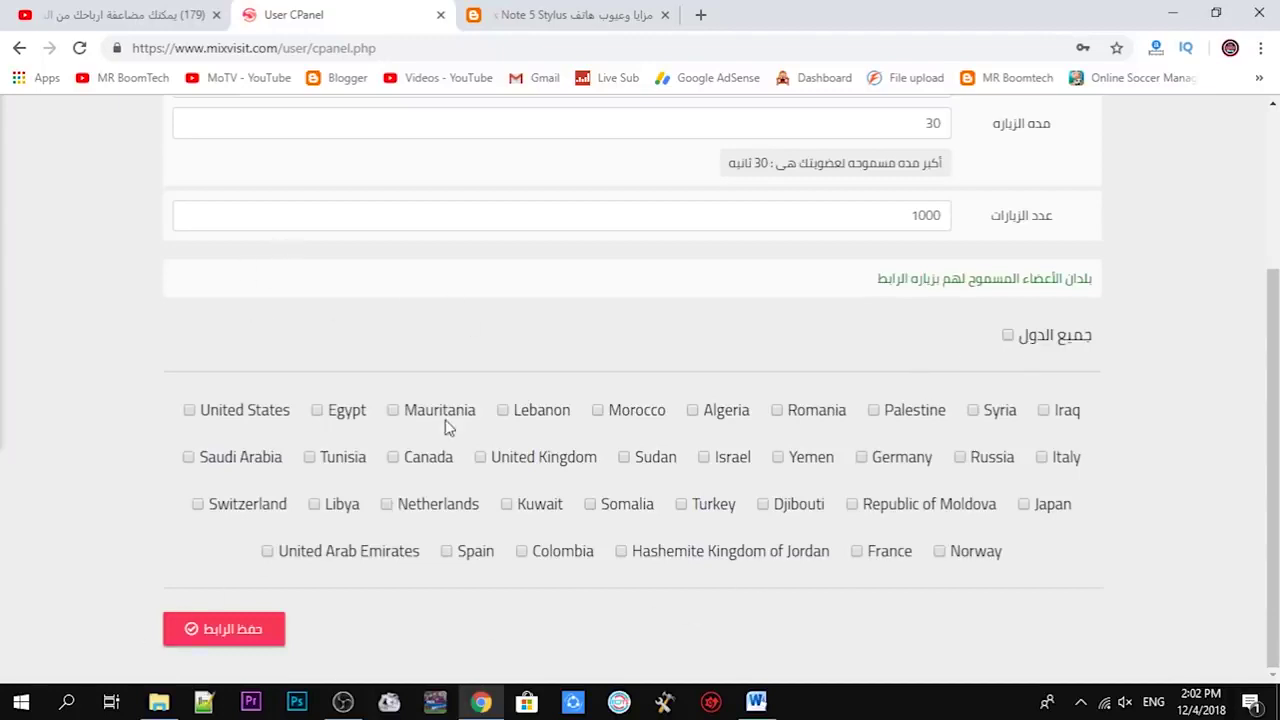
- Close the blog article about the Infinix Note 5 Stylus
{"action": "scroll", "coordinate": [443, 426], "scroll_direction": "up", "scroll_amount": 3}
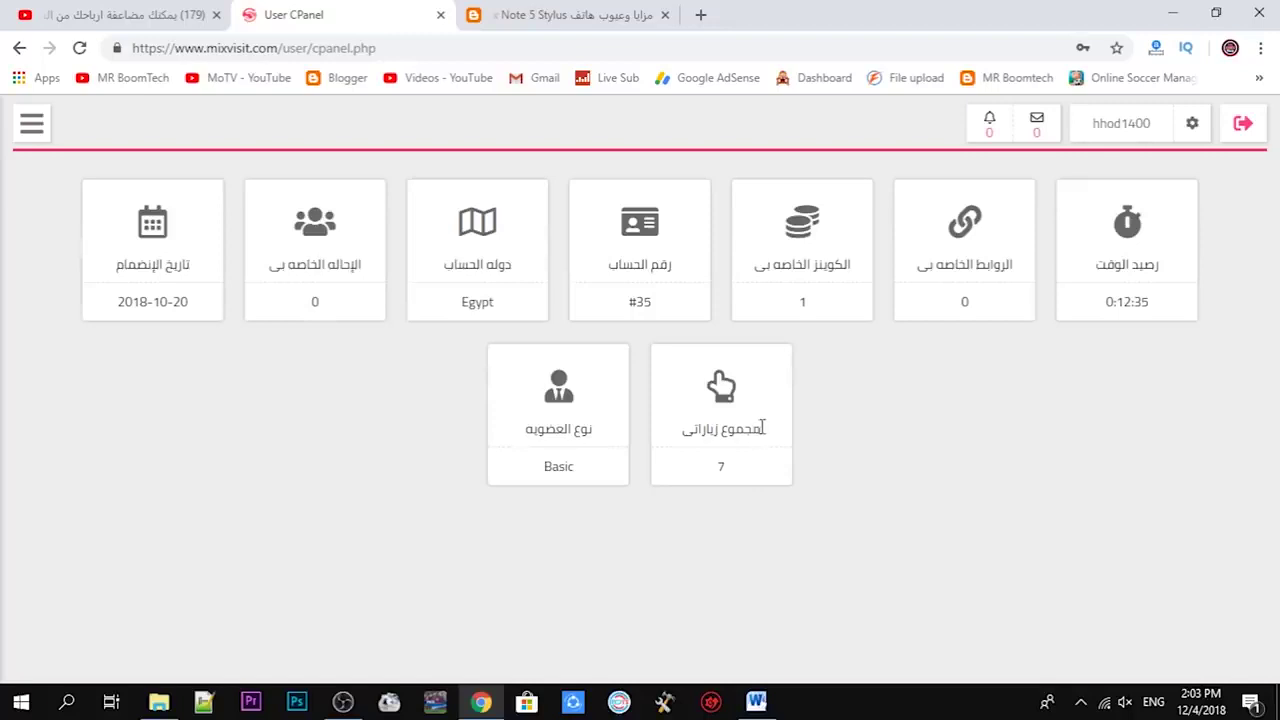
{"action": "left_click", "coordinate": [585, 12]}
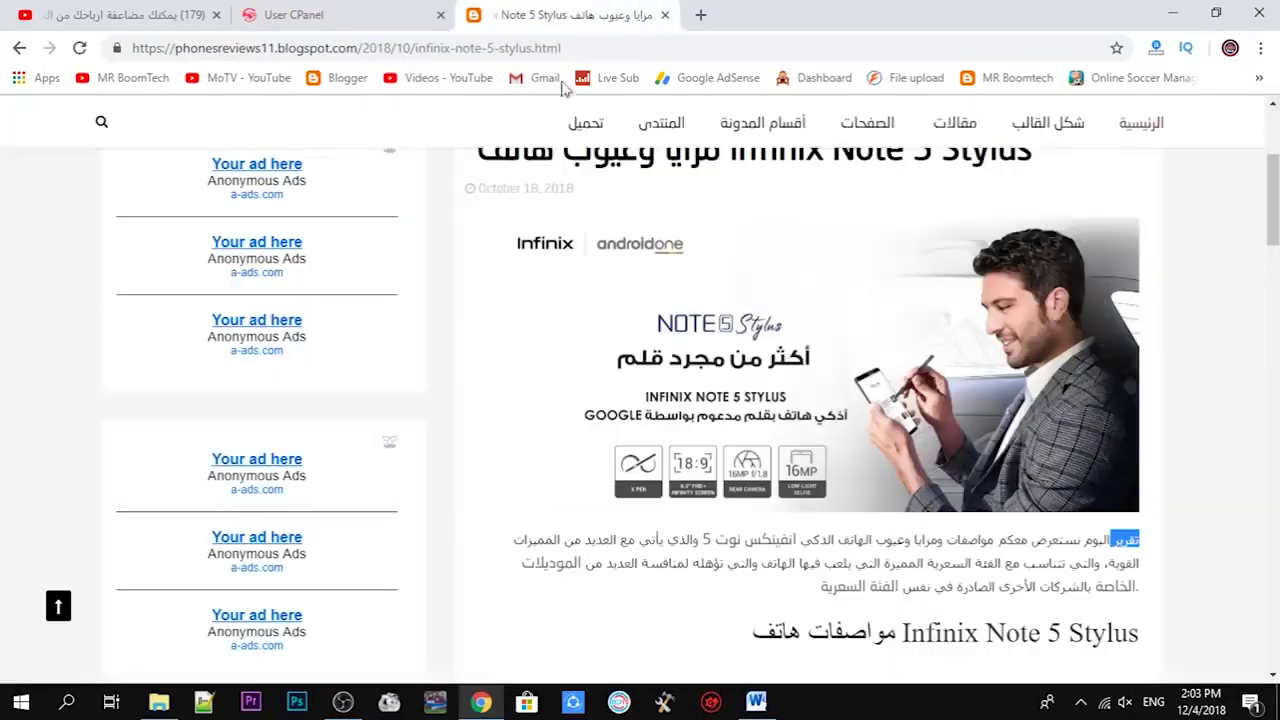
{"action": "left_click", "coordinate": [665, 15]}
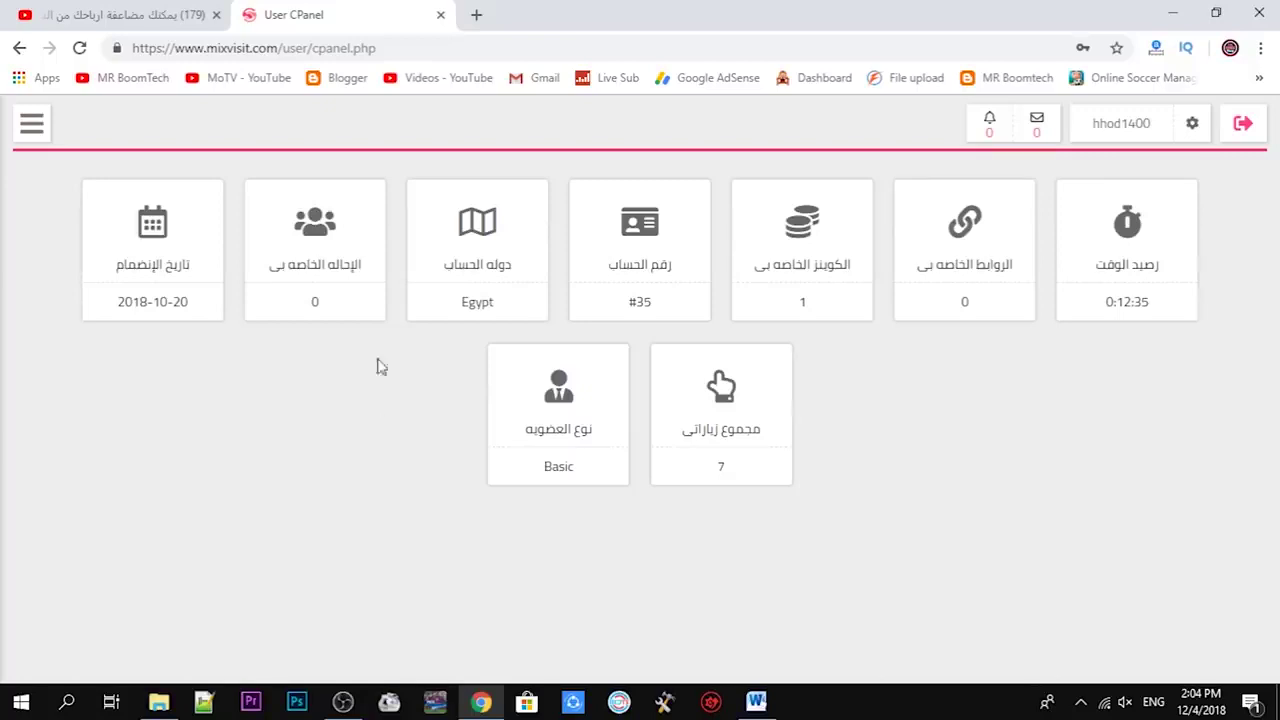
- Open the memberships page (العضويات) and compare the Basic, Bronze, Silver and Gold plans
{"action": "left_click", "coordinate": [33, 122]}
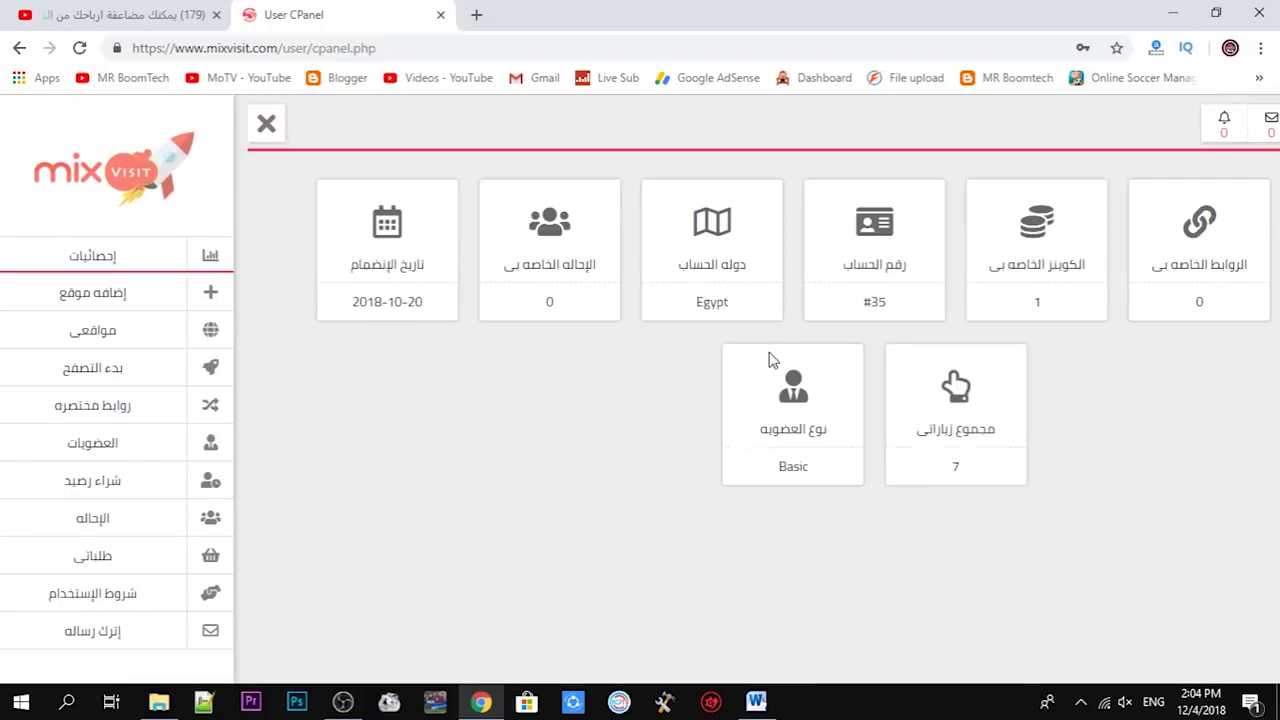
{"action": "left_click", "coordinate": [80, 452]}
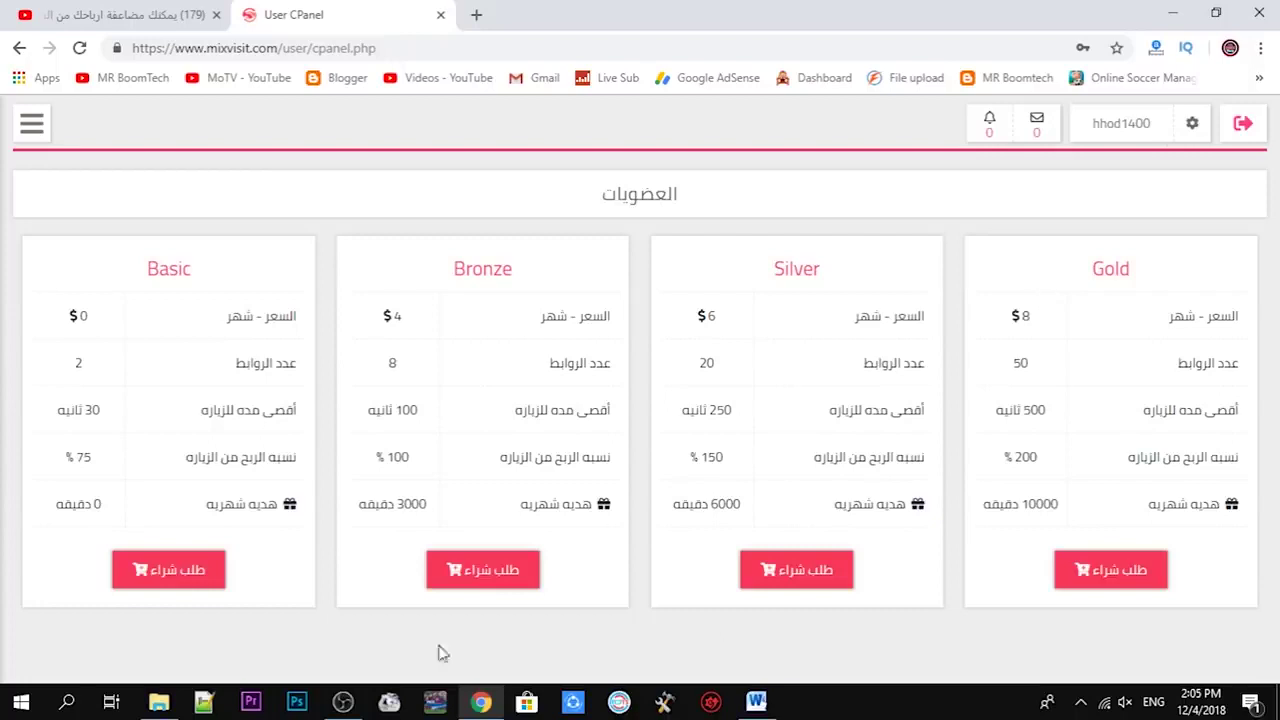
{"action": "left_click", "coordinate": [31, 122]}
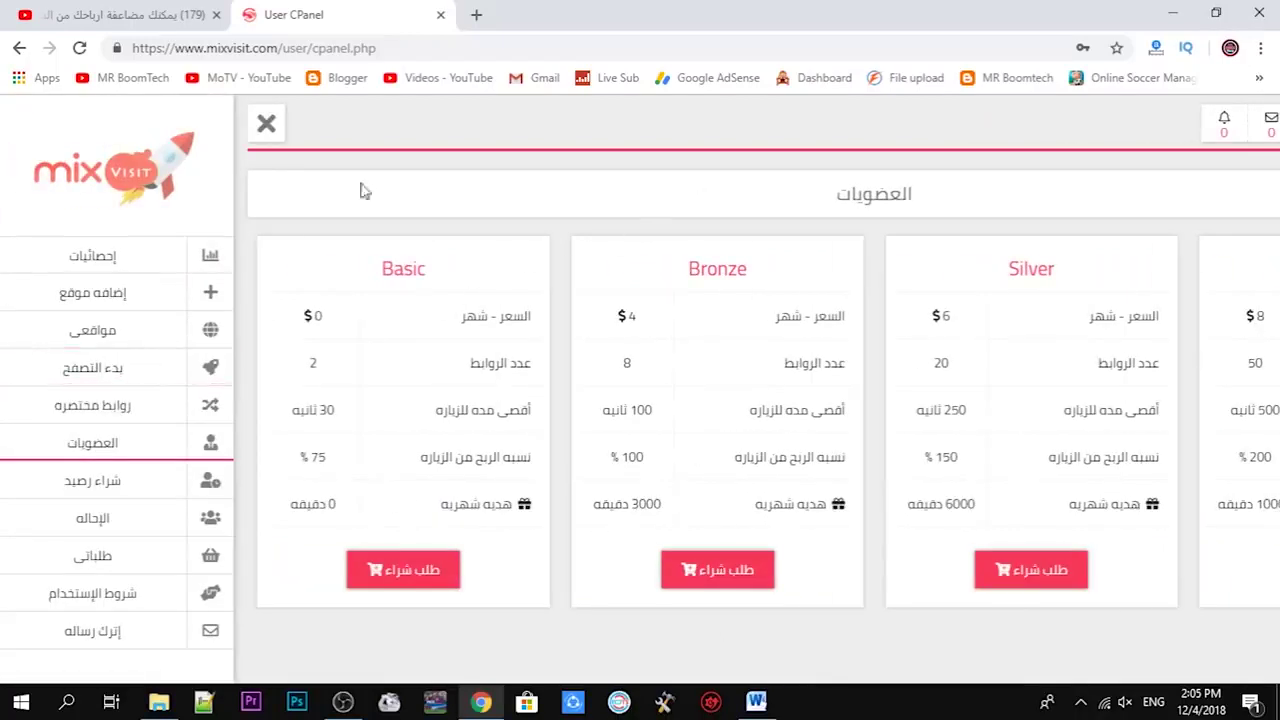
{"action": "left_click", "coordinate": [252, 132]}
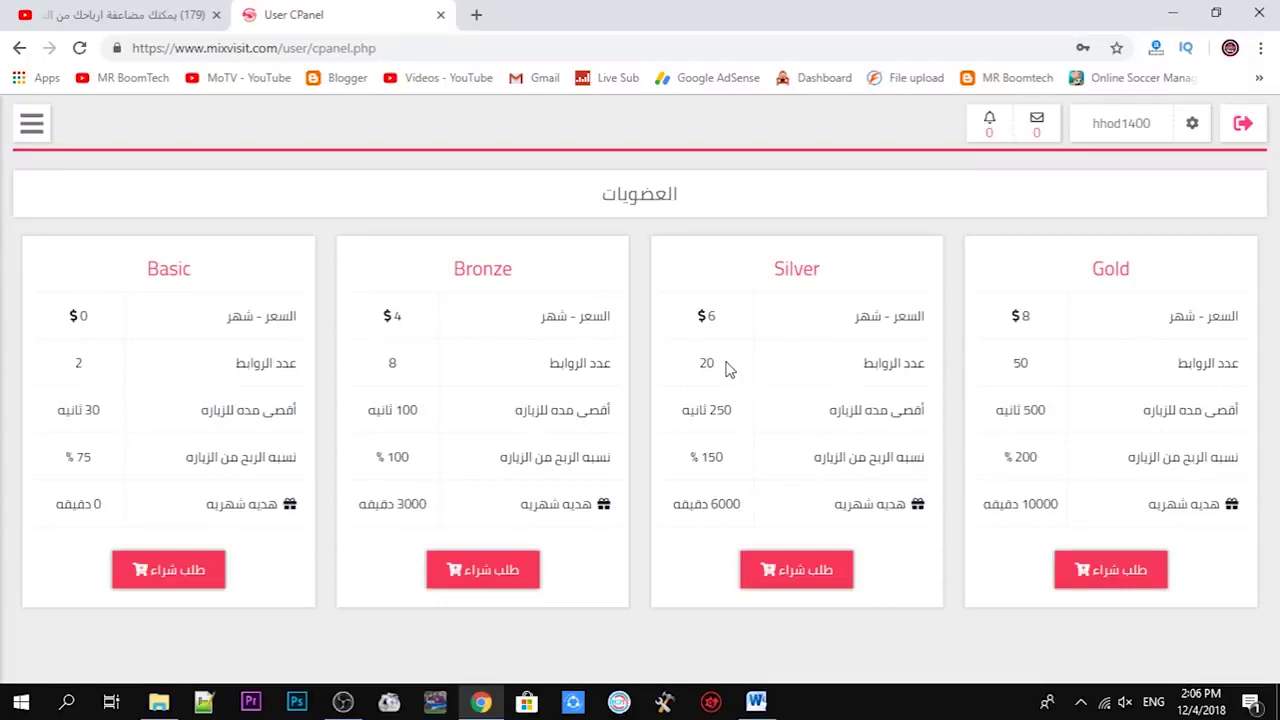
{"action": "left_click_drag", "start_coordinate": [376, 48], "coordinate": [283, 48]}
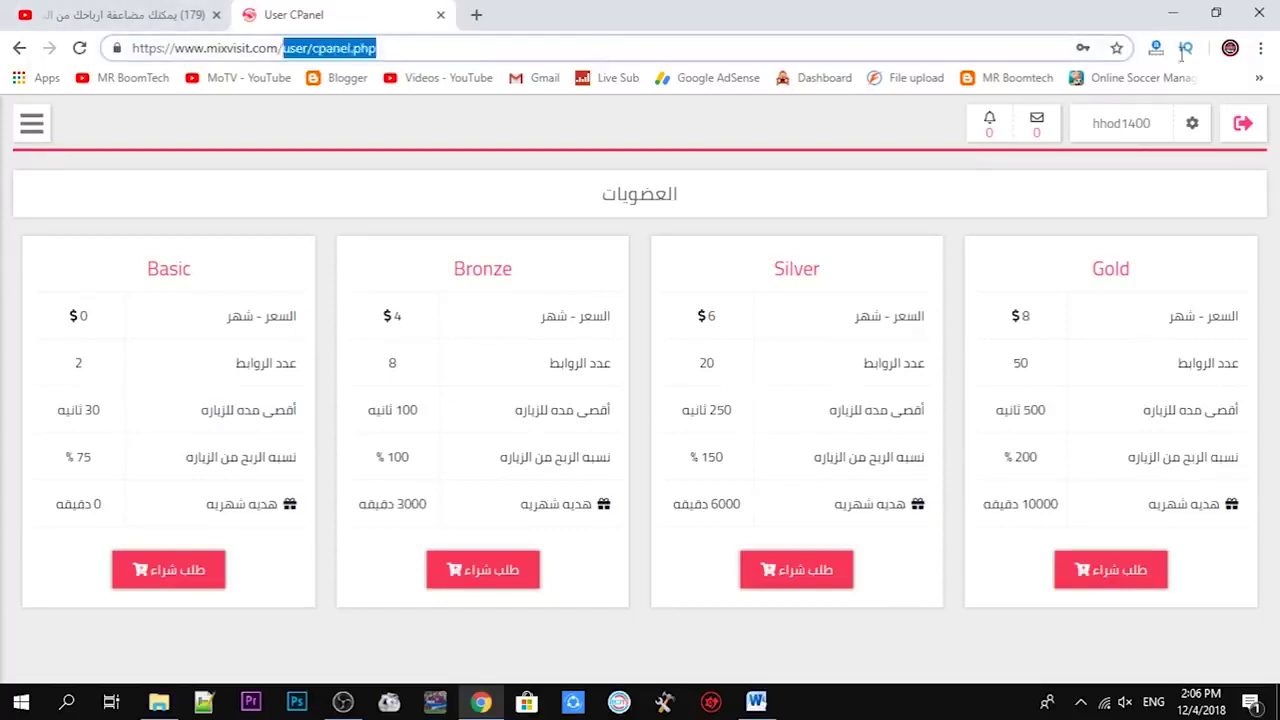
{"action": "key", "text": "BackSpace"}
{"action": "key", "text": "Return"}
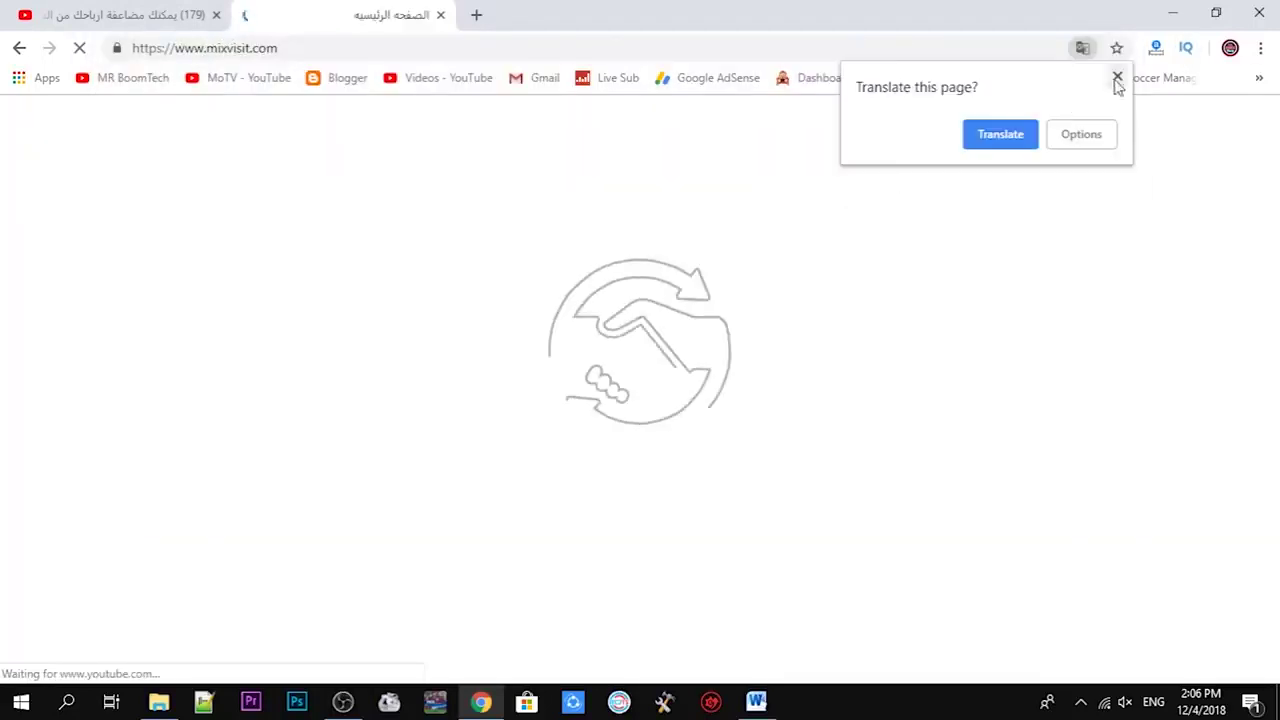
{"action": "left_click", "coordinate": [1117, 78]}
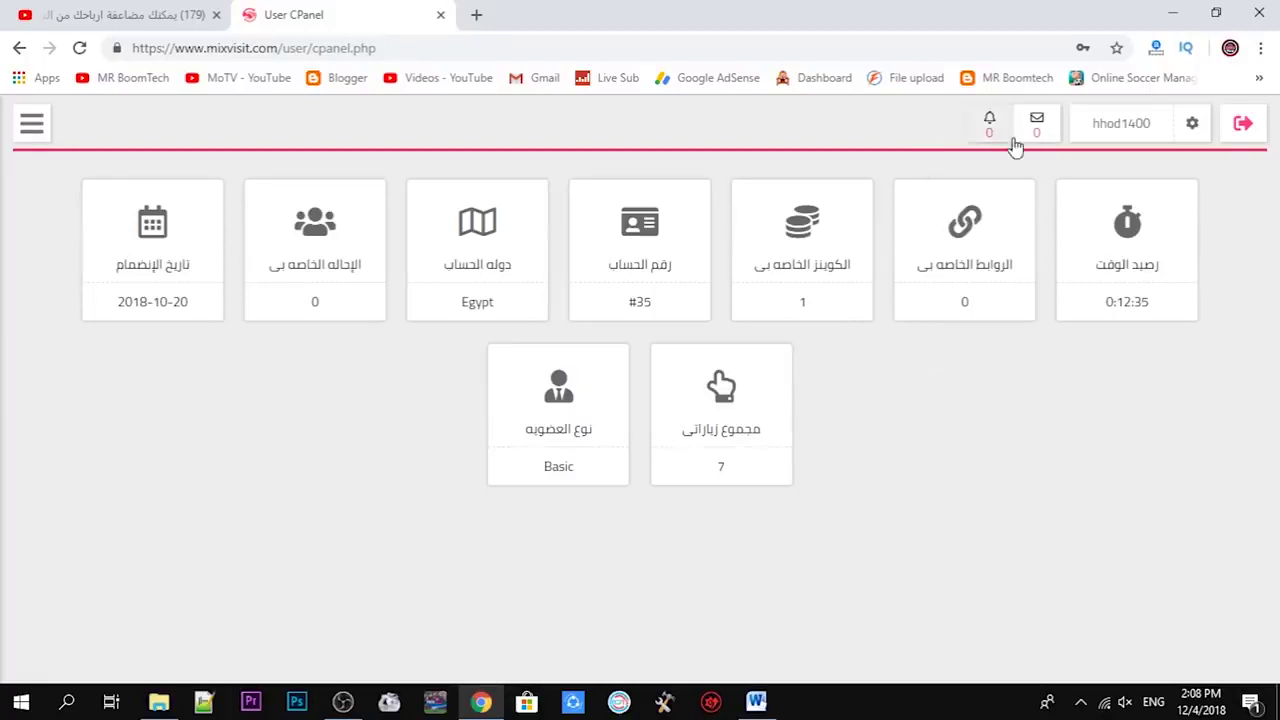
{"action": "left_click", "coordinate": [989, 123]}
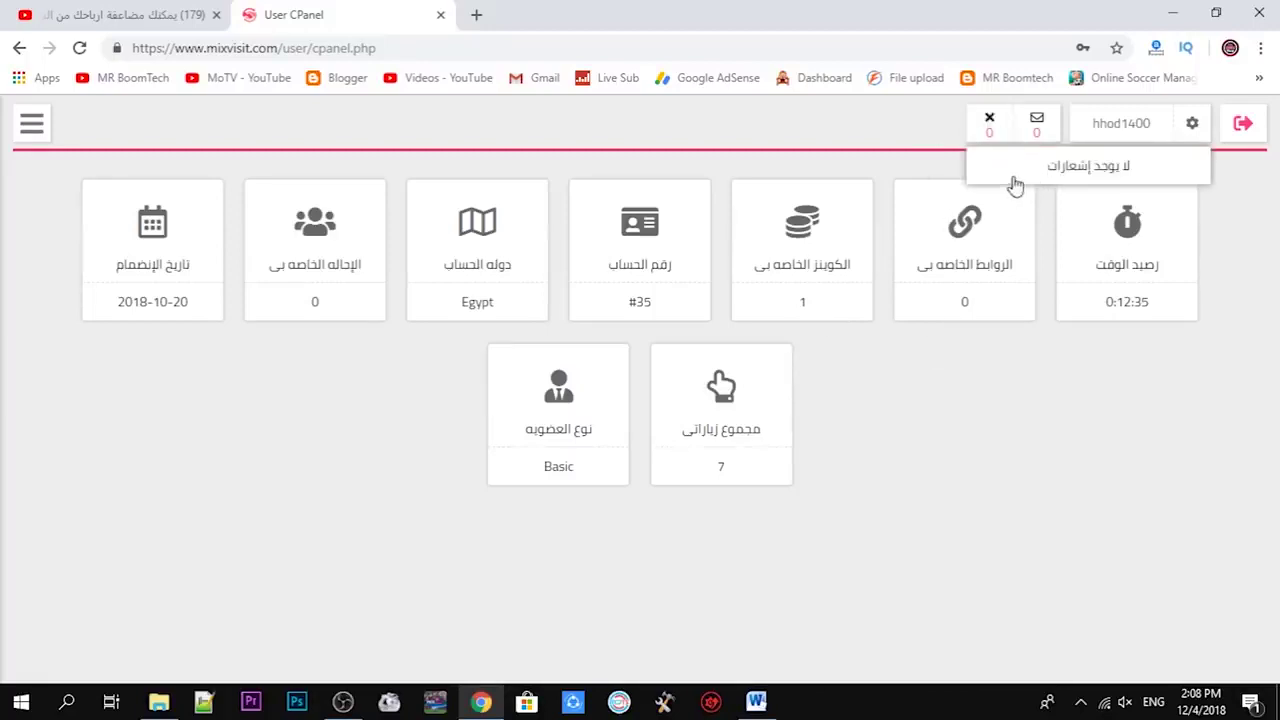
{"action": "left_click", "coordinate": [476, 15]}
{"action": "type", "text": "http://www.goreview11.ml/2018/12/3-12-2018.html"}
{"action": "key", "text": "Return"}
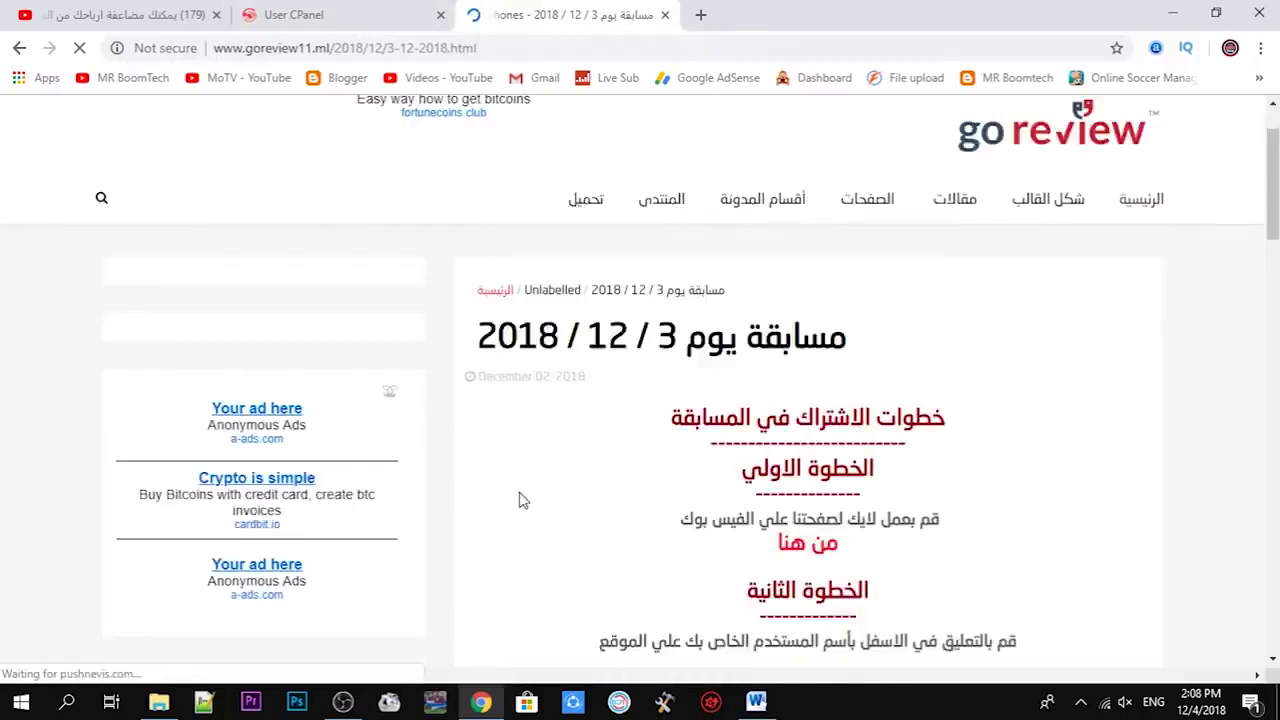
{"action": "scroll", "coordinate": [520, 497], "scroll_direction": "down", "scroll_amount": 2}
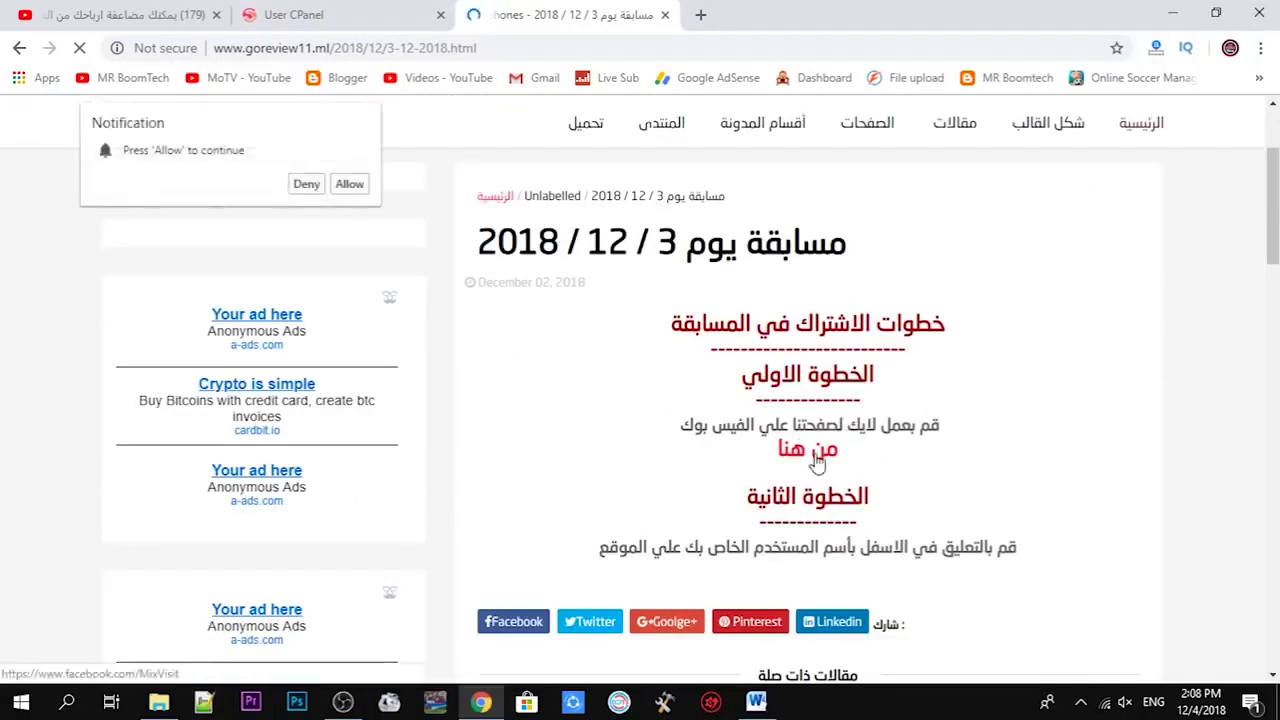
- Open the MixVisit Facebook page linked in the contest's first step (من هنا) in a new tab and view it
{"action": "right_click", "coordinate": [810, 455]}
{"action": "left_click", "coordinate": [879, 484]}
{"action": "left_click", "coordinate": [830, 12]}
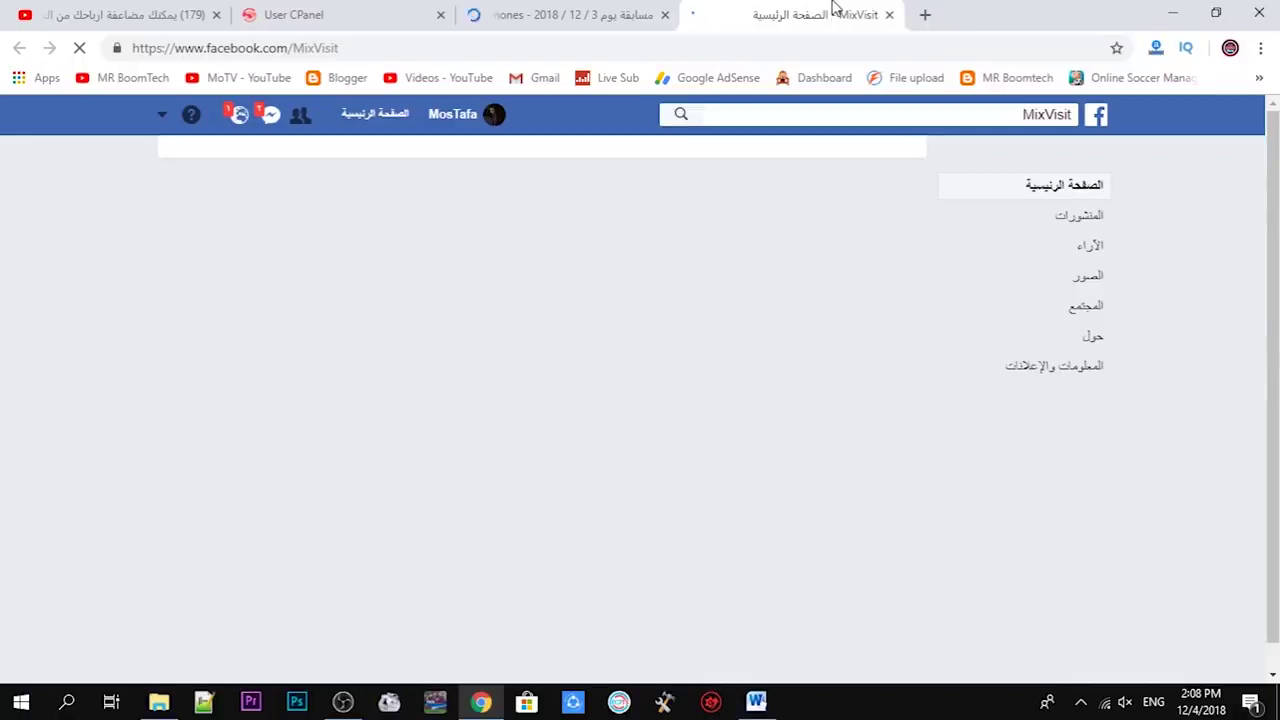
- Return to the contest page and place the cursor in its Blogger comment field
{"action": "left_click", "coordinate": [655, 10]}
{"action": "scroll", "coordinate": [783, 434], "scroll_direction": "down", "scroll_amount": 1}
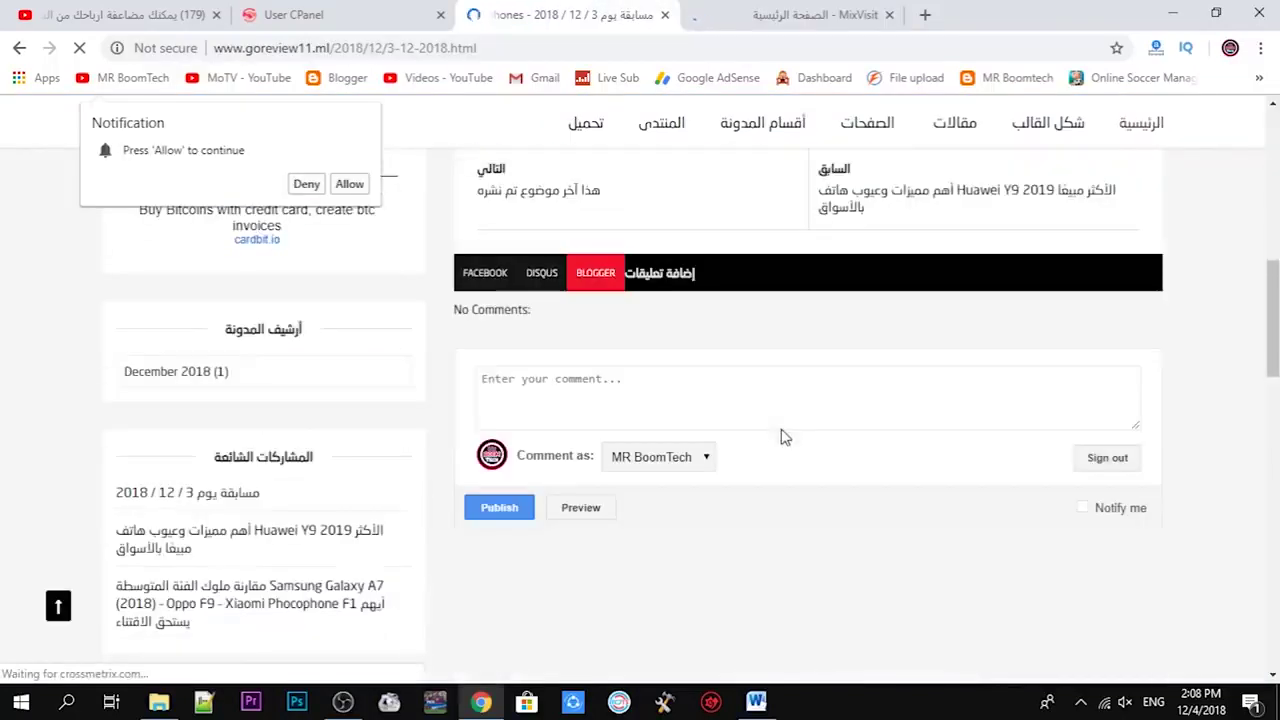
{"action": "left_click", "coordinate": [664, 389]}
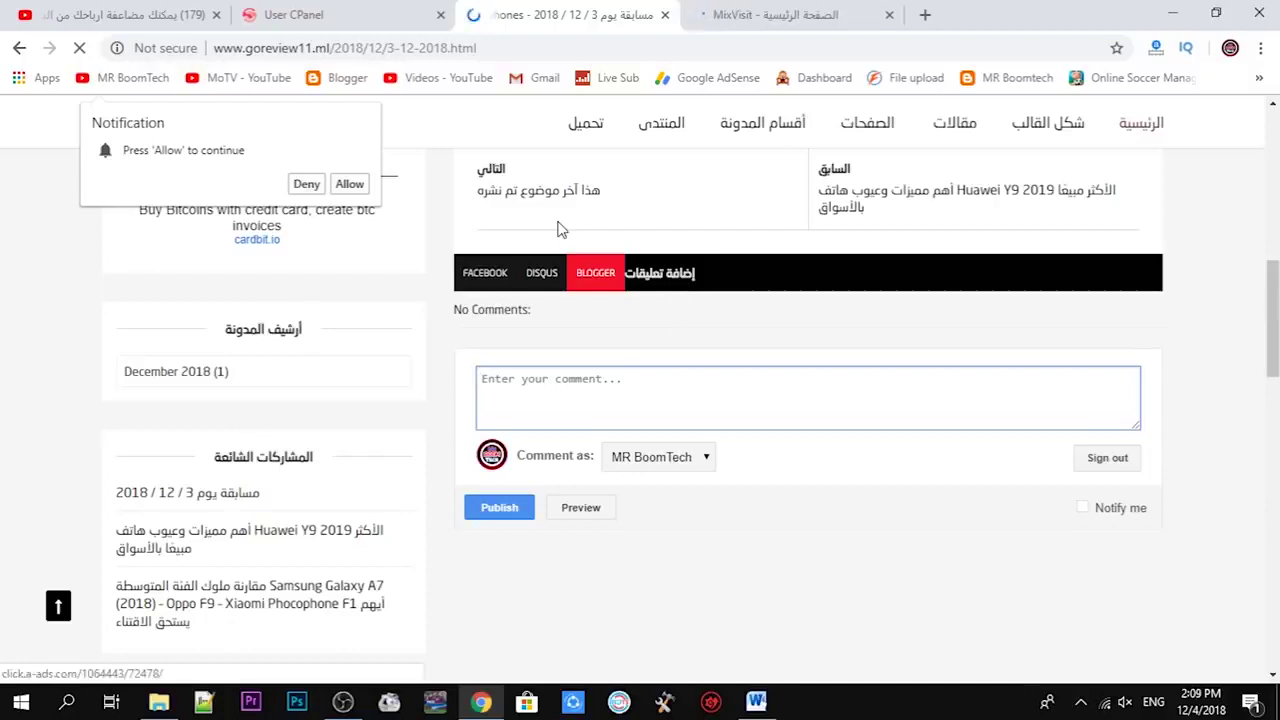
{"action": "key", "text": "ctrl+shift+Tab"}
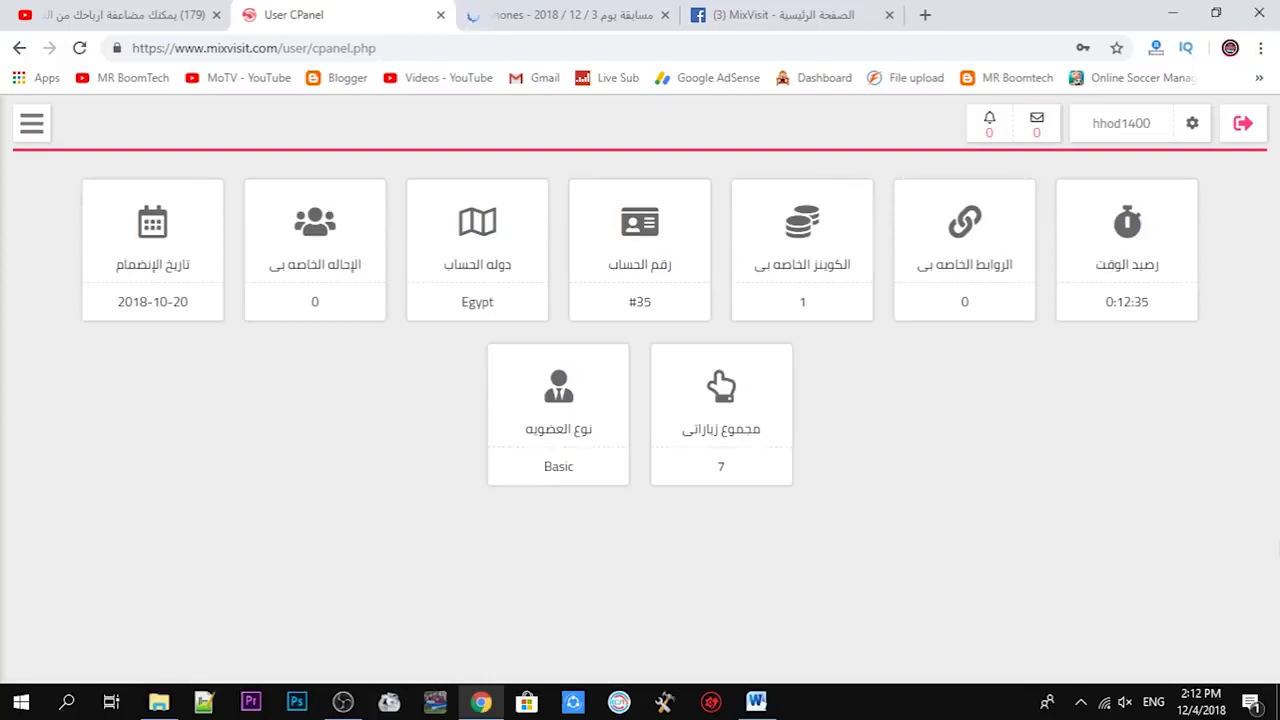
{"action": "left_click", "coordinate": [986, 119]}
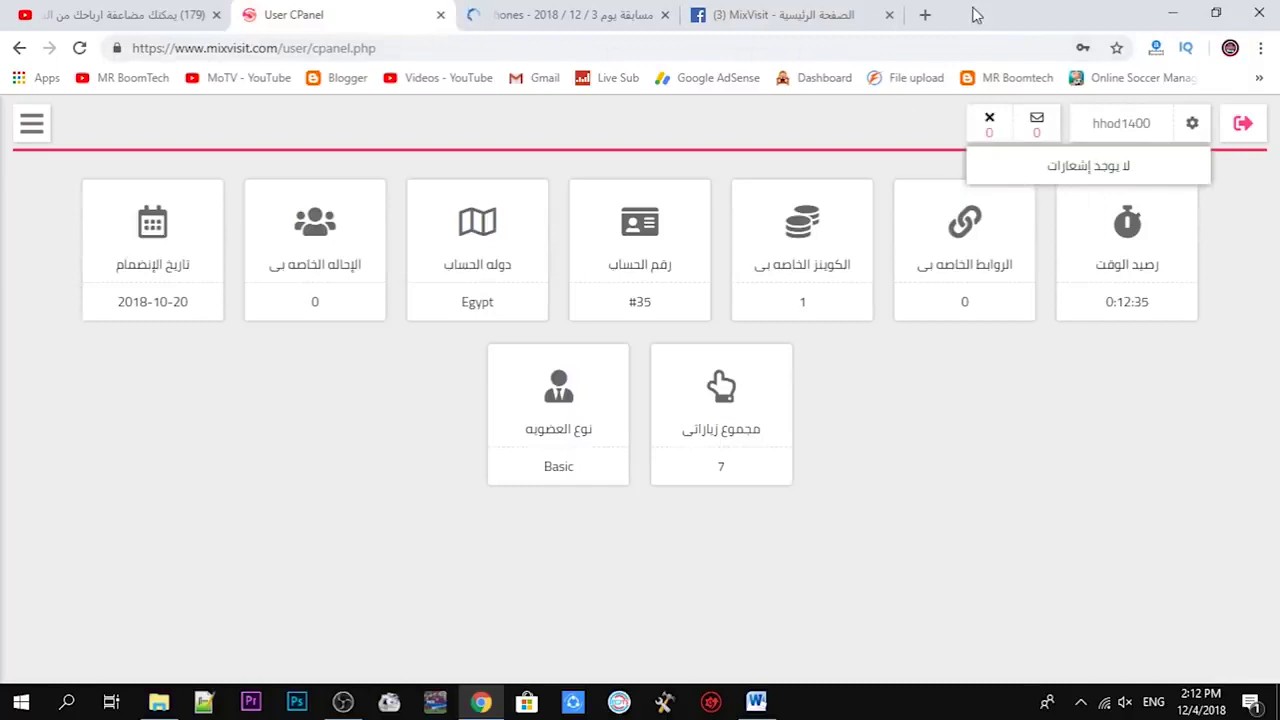
{"action": "left_click", "coordinate": [924, 14]}
{"action": "type", "text": "https://phonesreviews47.blogspot.com/2018/12/infinix-note-5-stylus.html"}
{"action": "key", "text": "Return"}
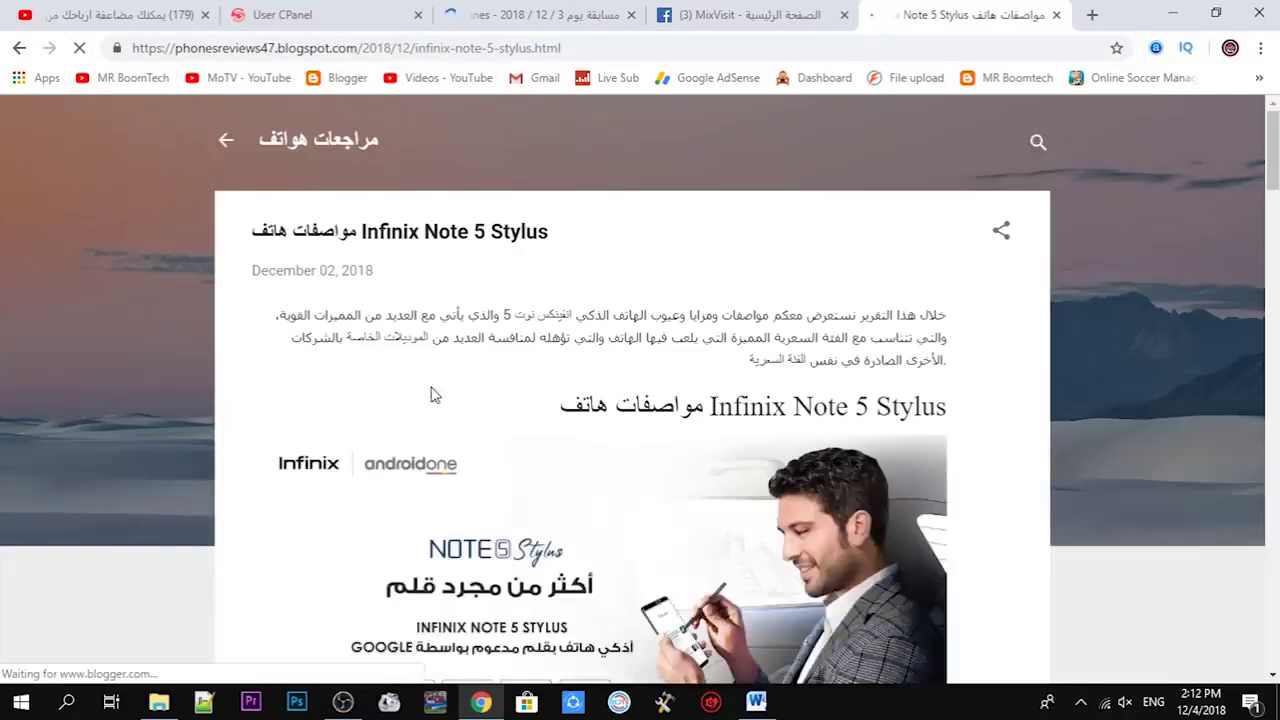
- Follow the next-article link (مشاهدة المقالة التالية من هنا) at the end of the Infinix Note 5 Stylus article
{"action": "scroll", "coordinate": [423, 298], "scroll_direction": "down", "scroll_amount": 10}
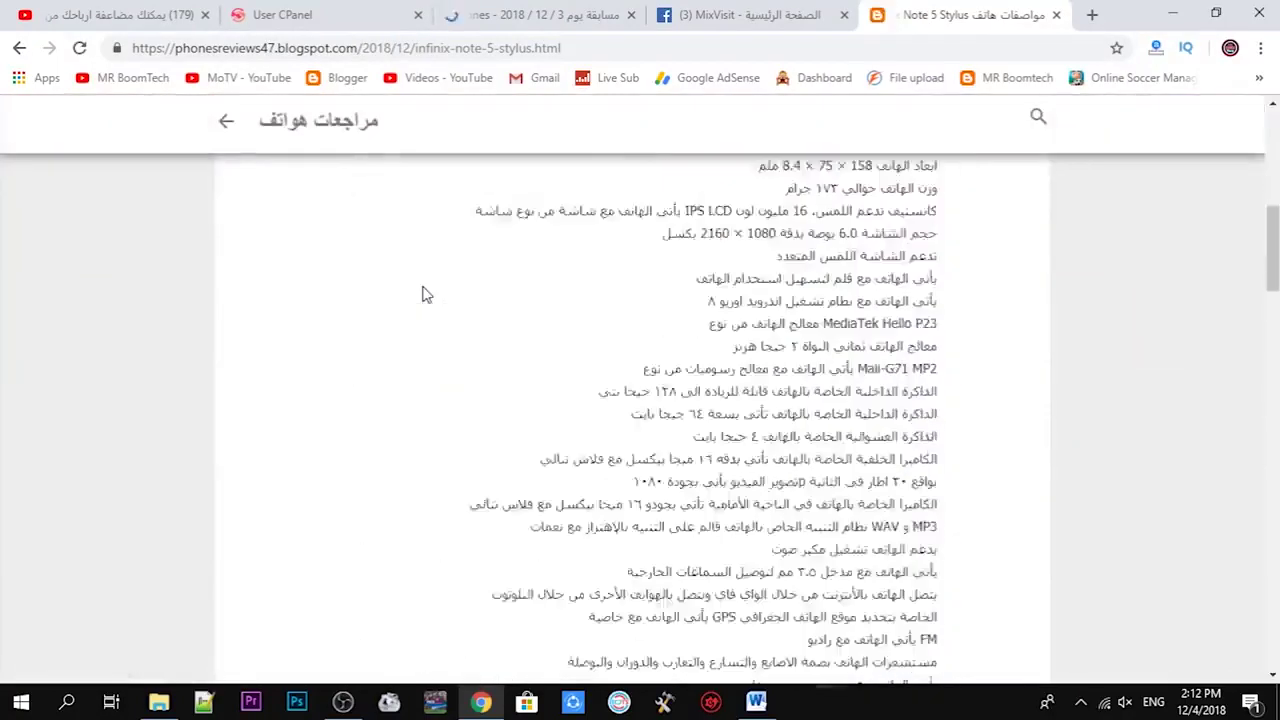
{"action": "scroll", "coordinate": [423, 294], "scroll_direction": "down", "scroll_amount": 1}
{"action": "scroll", "coordinate": [423, 290], "scroll_direction": "down", "scroll_amount": 15}
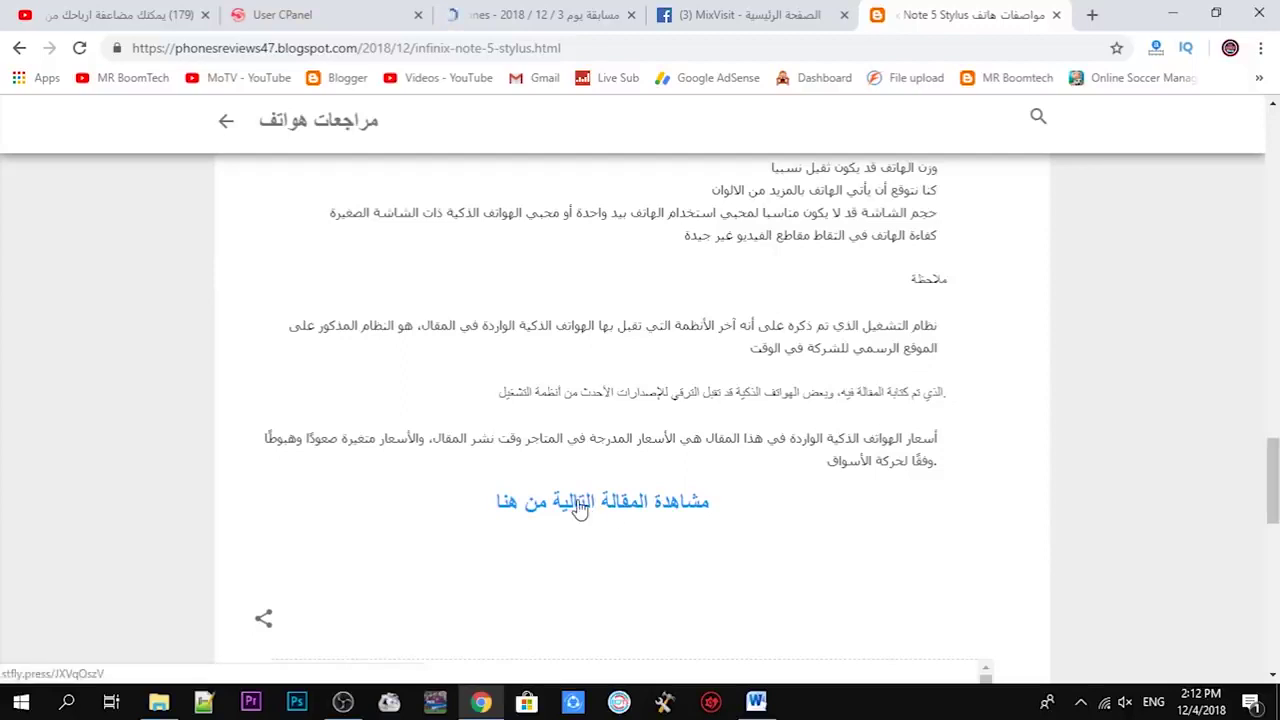
{"action": "left_click", "coordinate": [580, 508]}
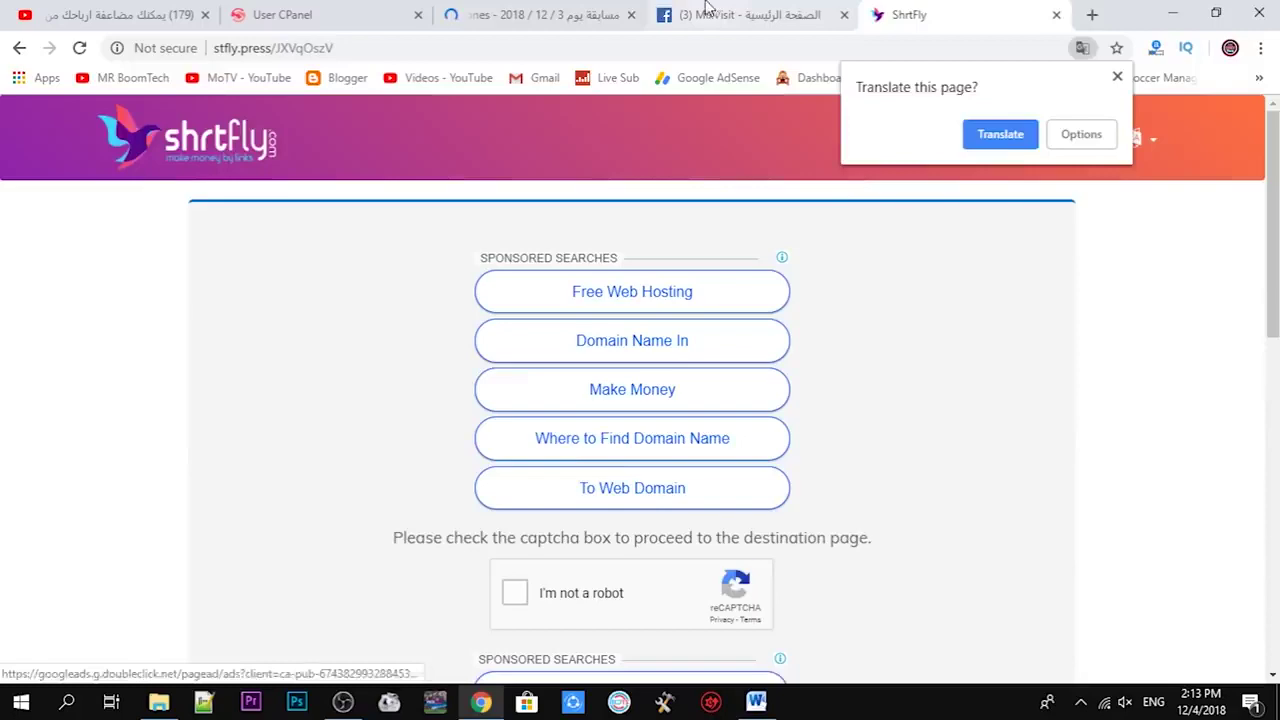
- Review the beginning of the contest page and the ShrtFly captcha page
{"action": "left_click", "coordinate": [470, 12]}
{"action": "scroll", "coordinate": [820, 152], "scroll_direction": "up", "scroll_amount": 8}
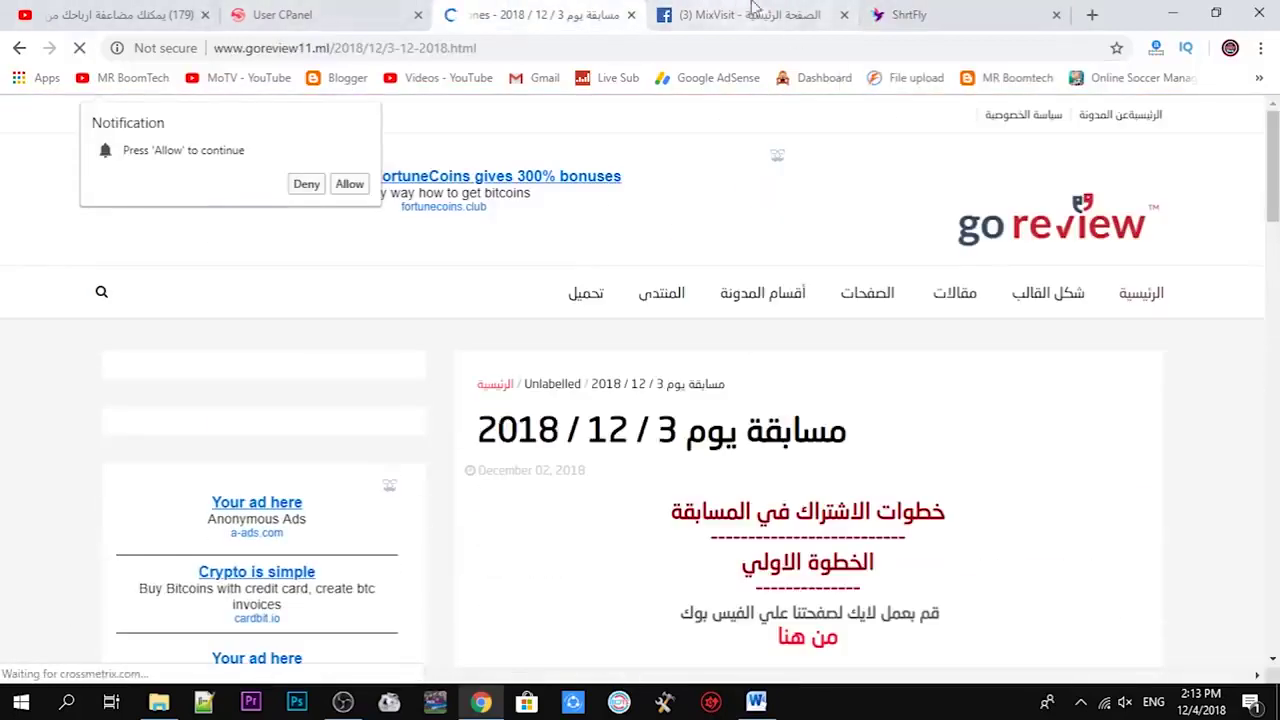
{"action": "left_click", "coordinate": [906, 14]}
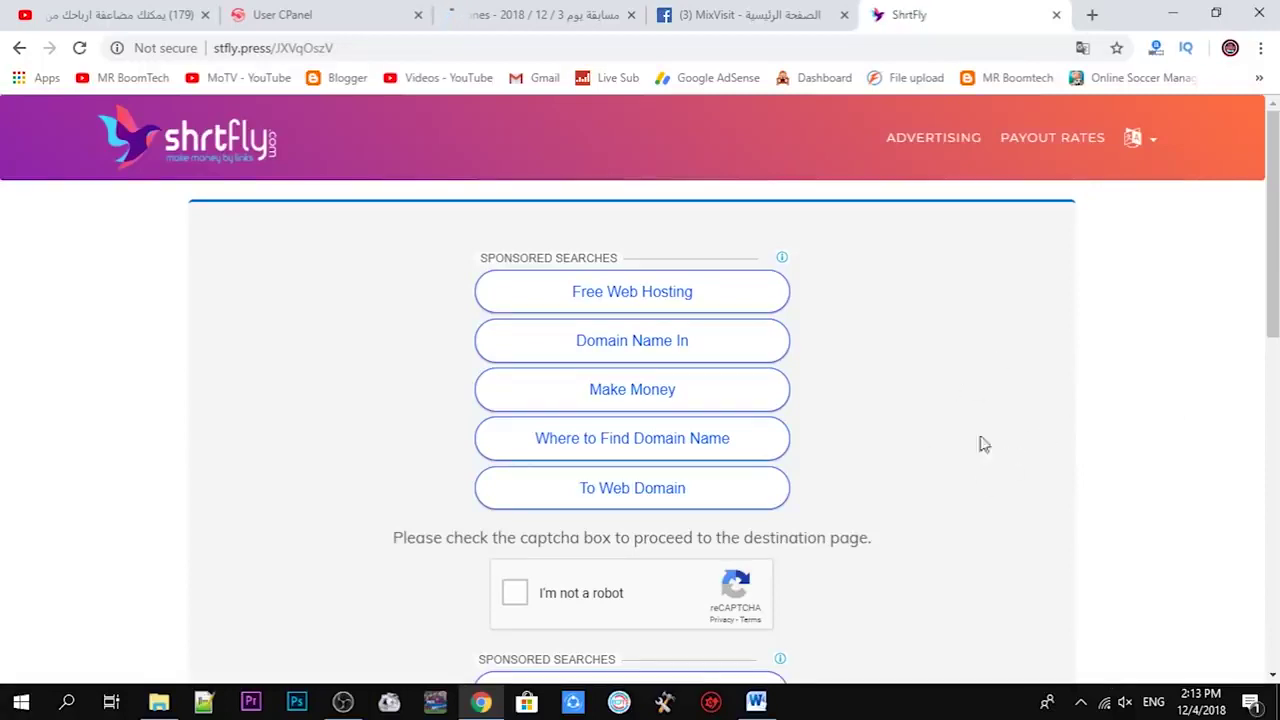
{"action": "left_click", "coordinate": [473, 10]}
- Return to the MixVisit control panel and open its leave-a-message form (إترك رساله)
{"action": "left_click", "coordinate": [398, 8]}
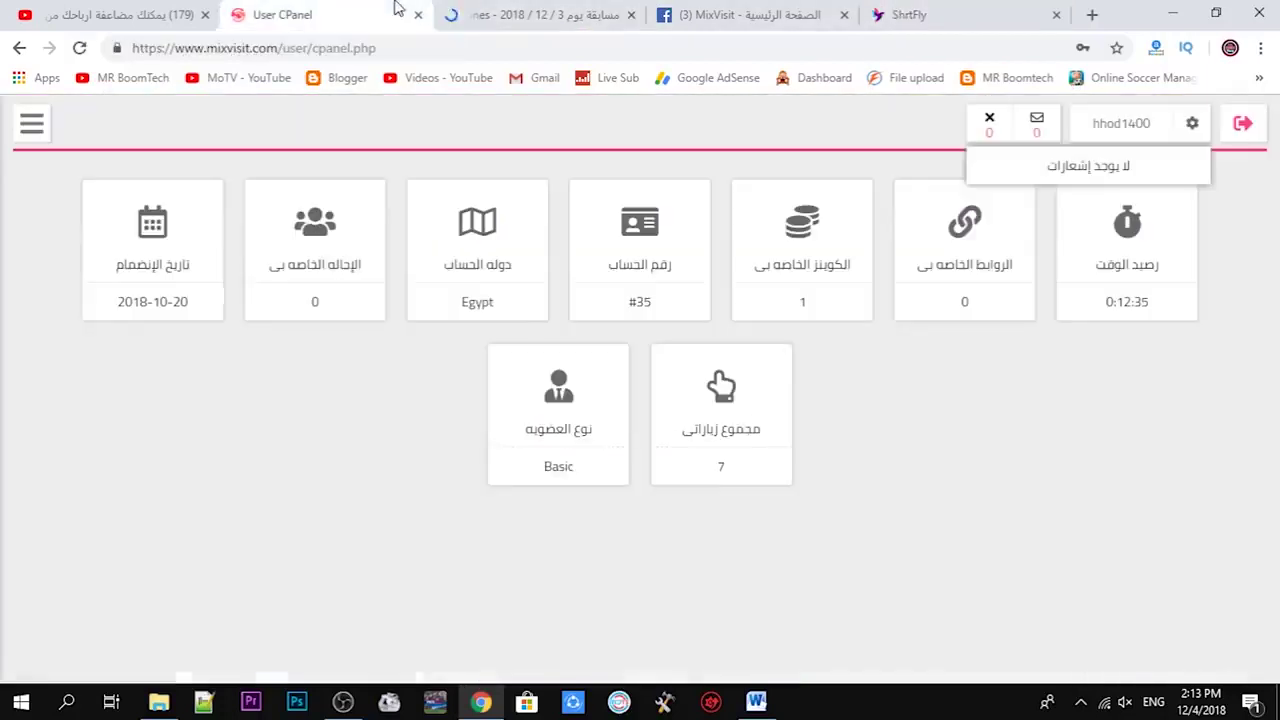
{"action": "left_click", "coordinate": [31, 122]}
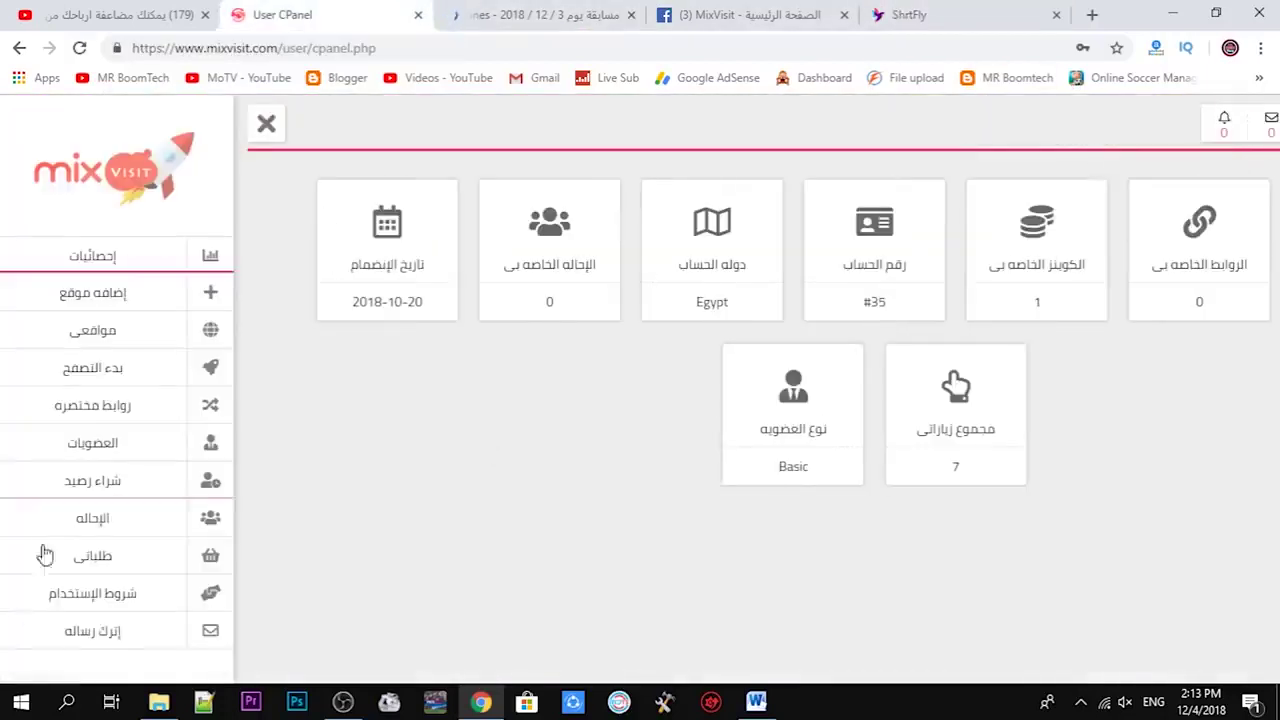
{"action": "left_click", "coordinate": [98, 640]}
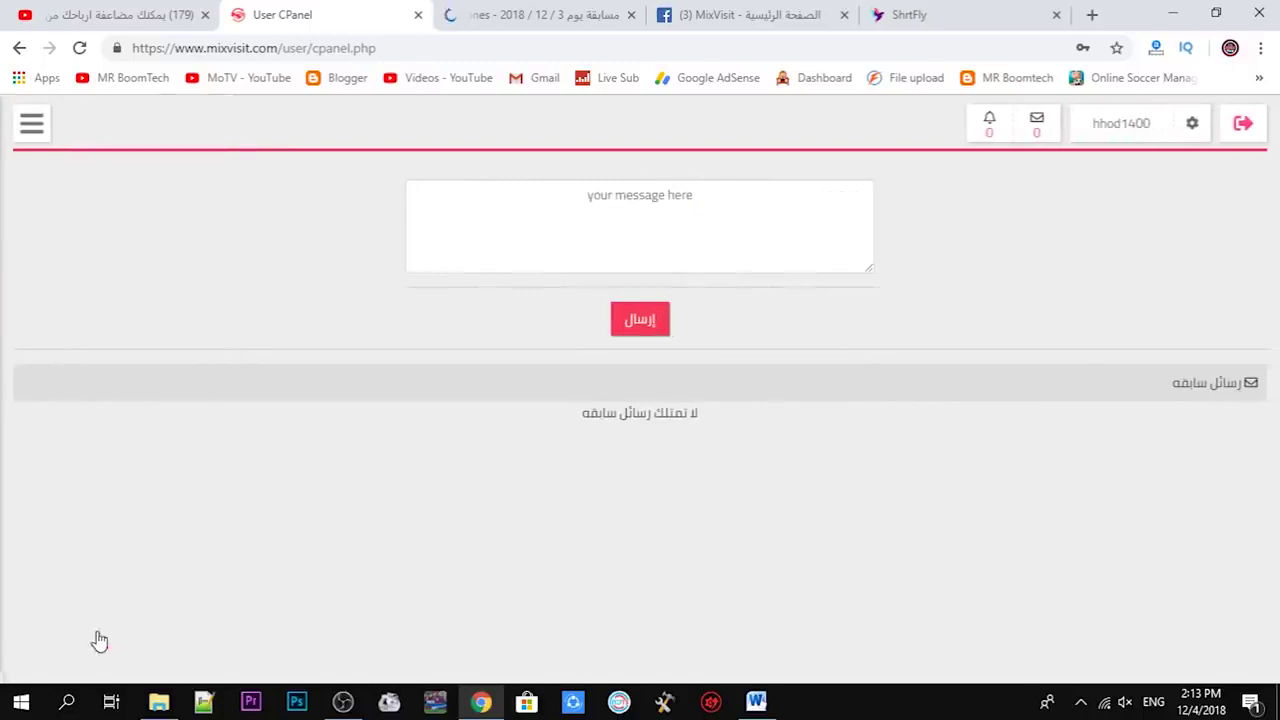
{"action": "left_click", "coordinate": [674, 260]}
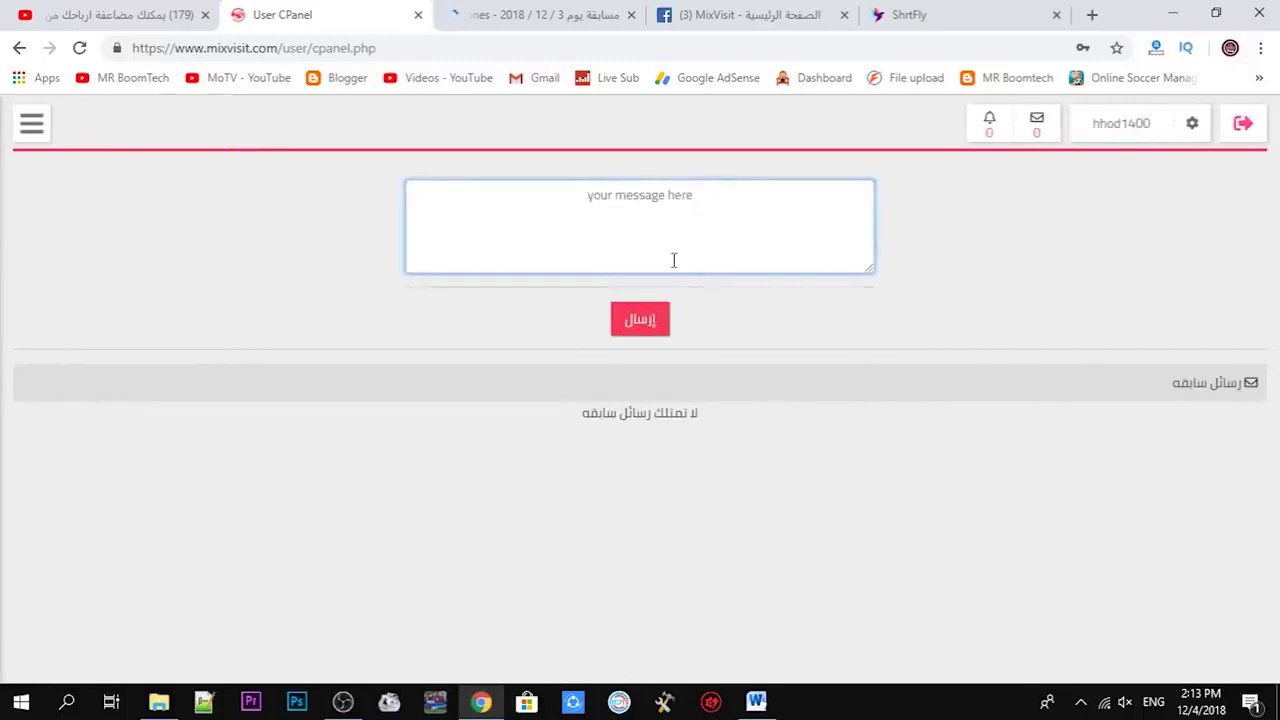
{"action": "type", "text": "https://phonesreviews47.blogspot.com/2018/12/infinix-note-5-stylus.html"}
{"action": "double_click", "coordinate": [763, 194]}
{"action": "key", "text": "ctrl+a"}
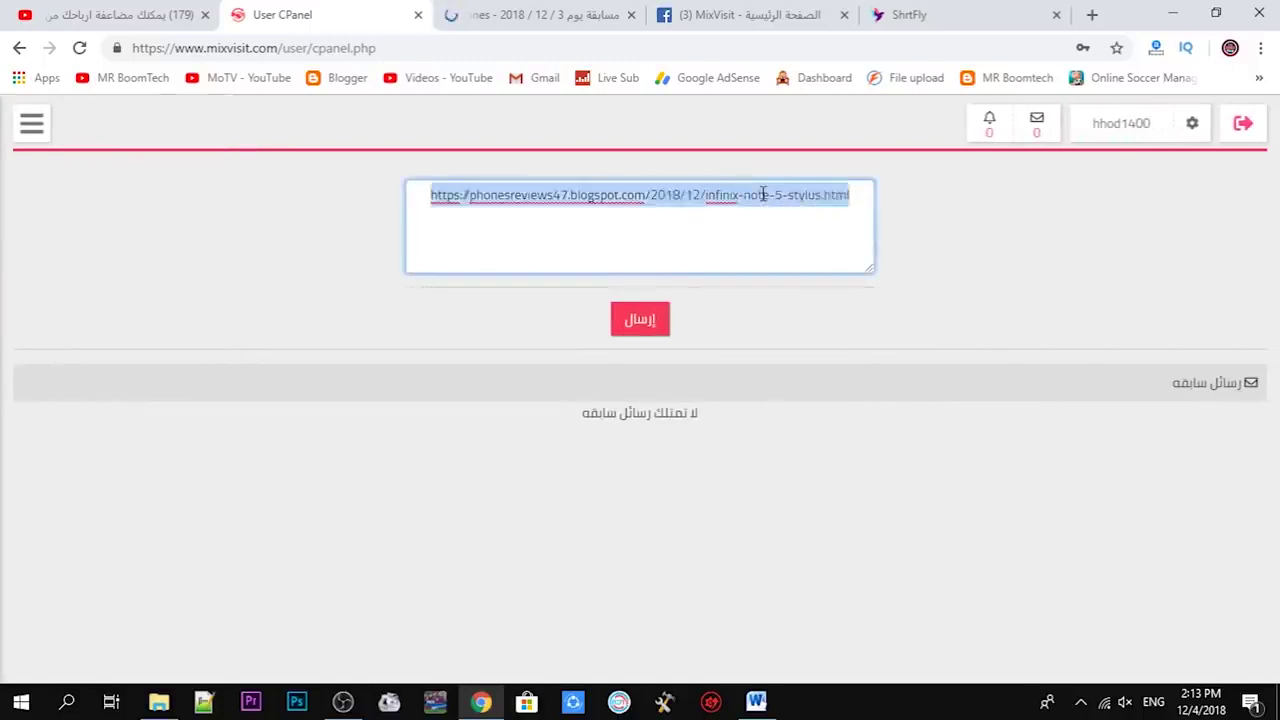
{"action": "left_click", "coordinate": [789, 196]}
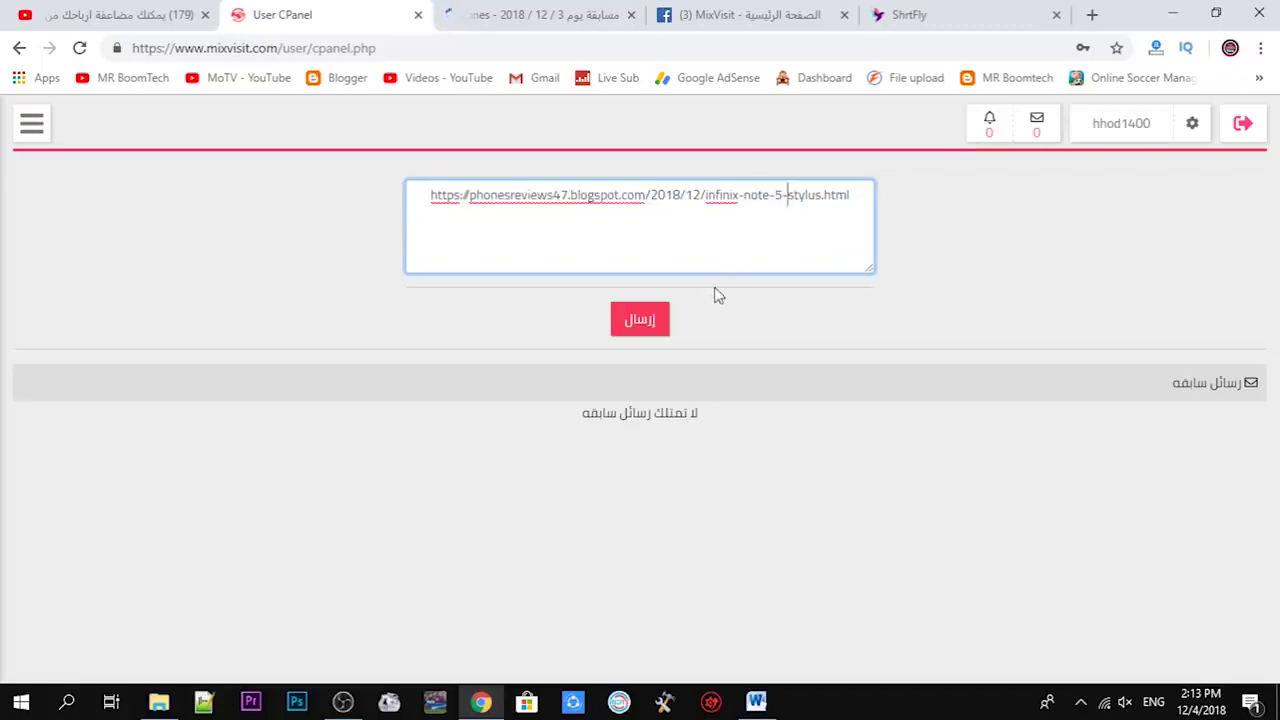